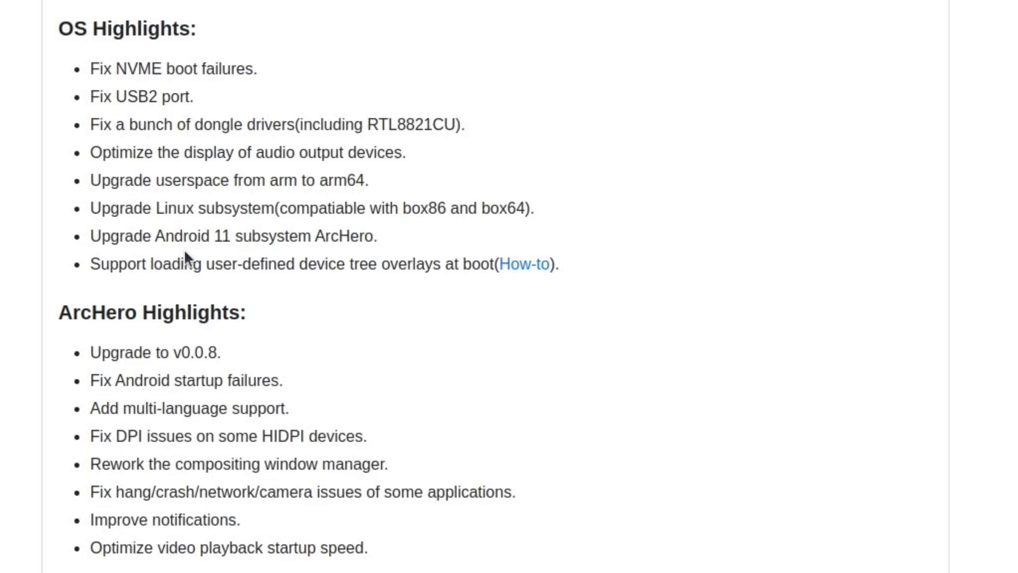
# Scroll past the r102 and R108 release notes, then back up to the R108 Installation section
pyautogui.scroll(-15, 184, 253)
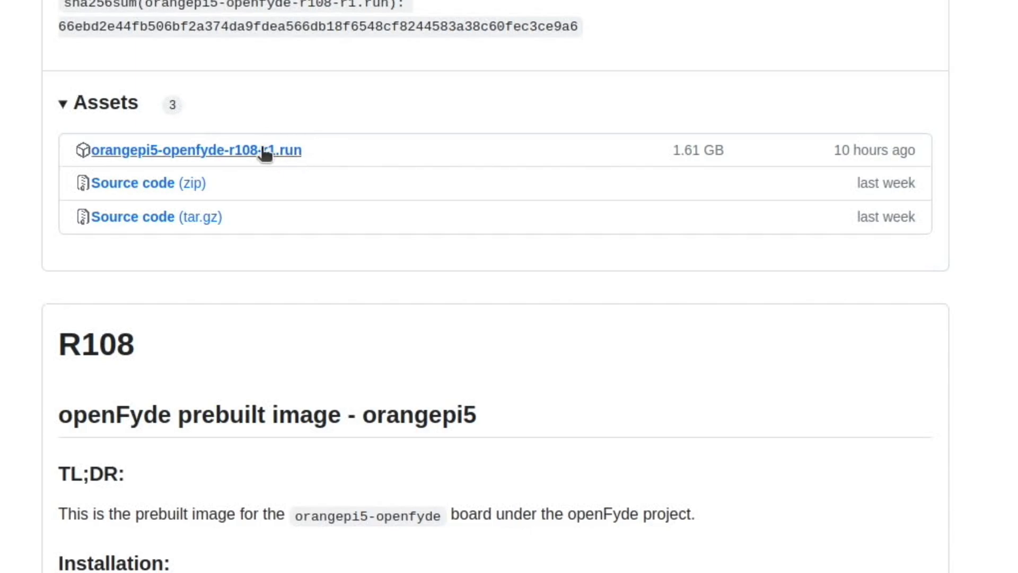
pyautogui.scroll(-20, 265, 154)
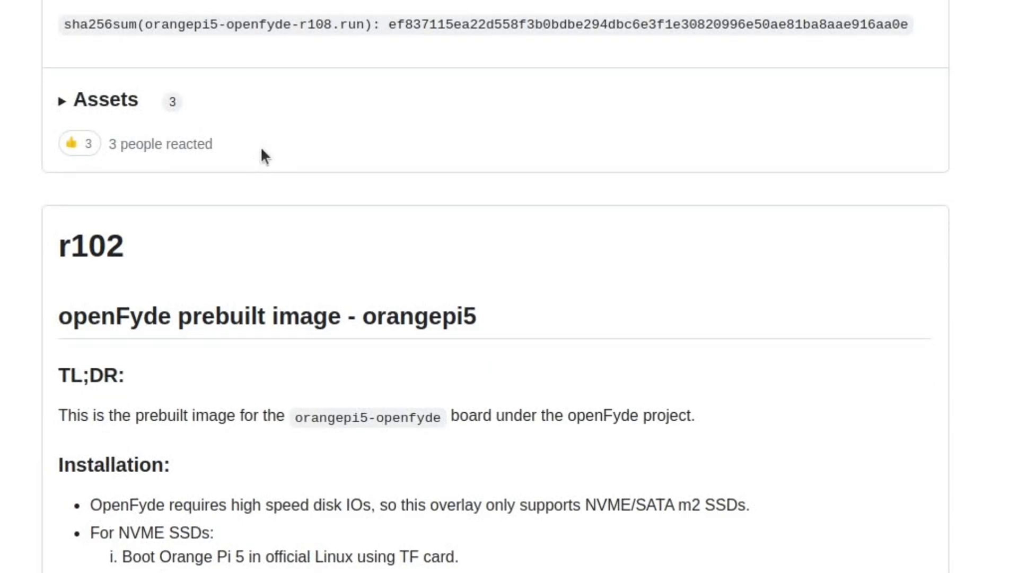
pyautogui.scroll(-18, 262, 150)
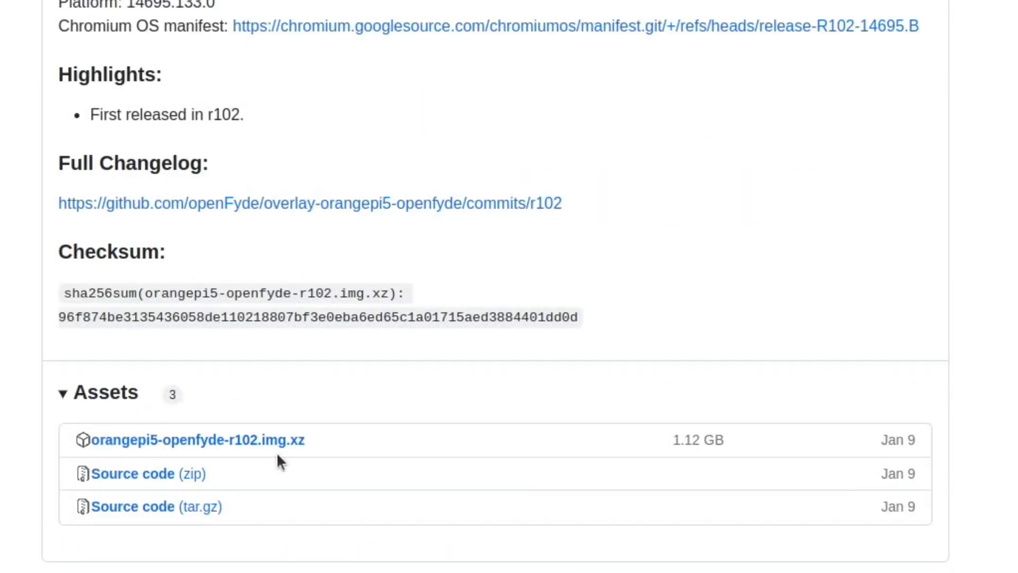
pyautogui.scroll(20, 1, 301)
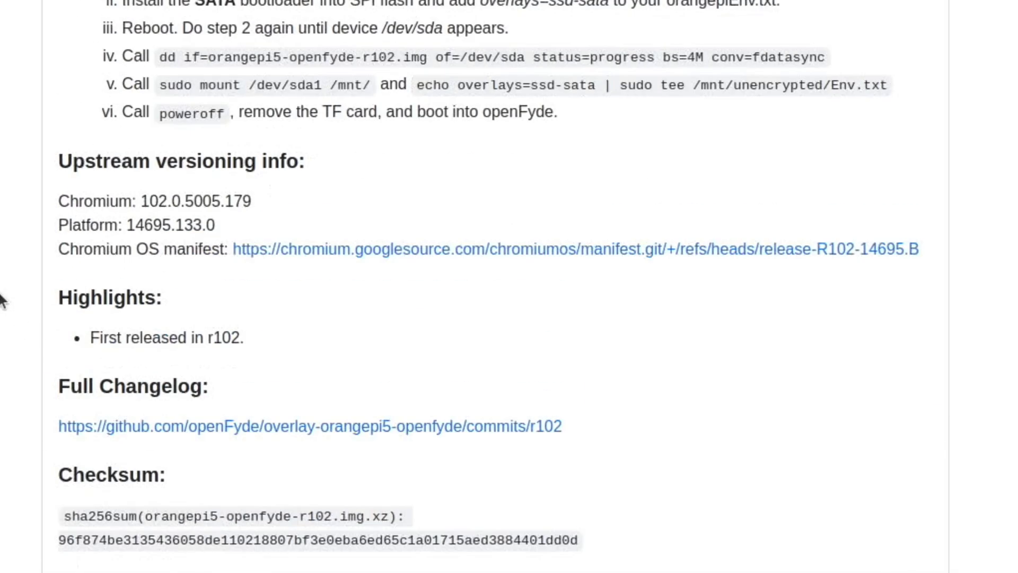
pyautogui.scroll(3, 1, 301)
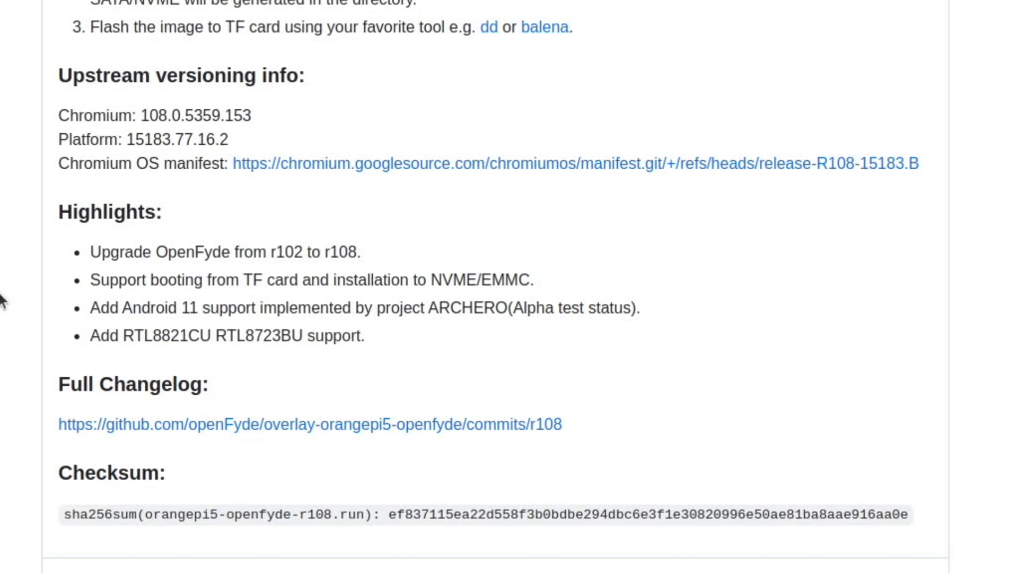
pyautogui.scroll(5, 2, 300)
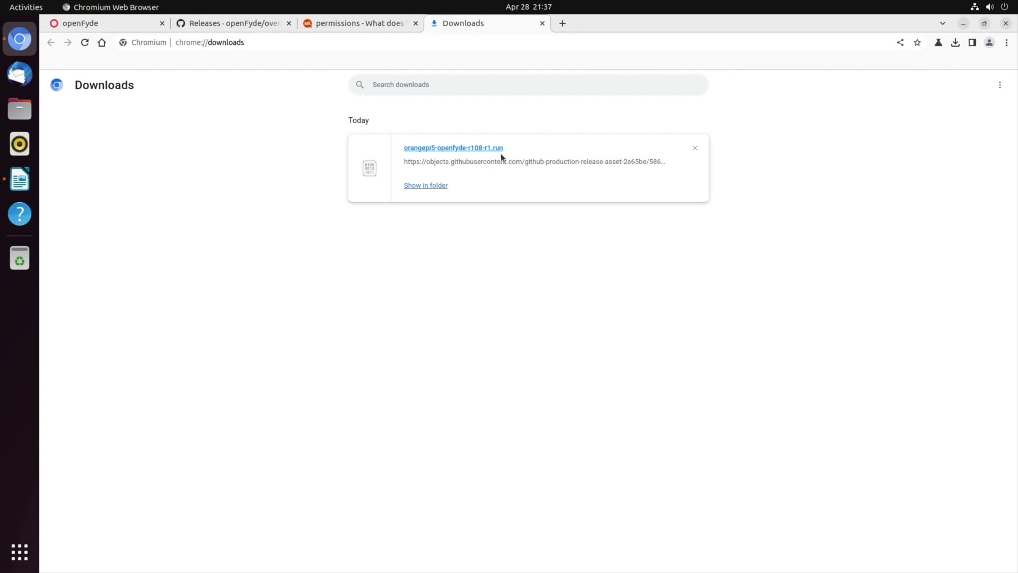
# Show orangepi5-openfyde-r108-r1.run in Files, open a terminal in Downloads, and move it aside
pyautogui.click(437, 186)
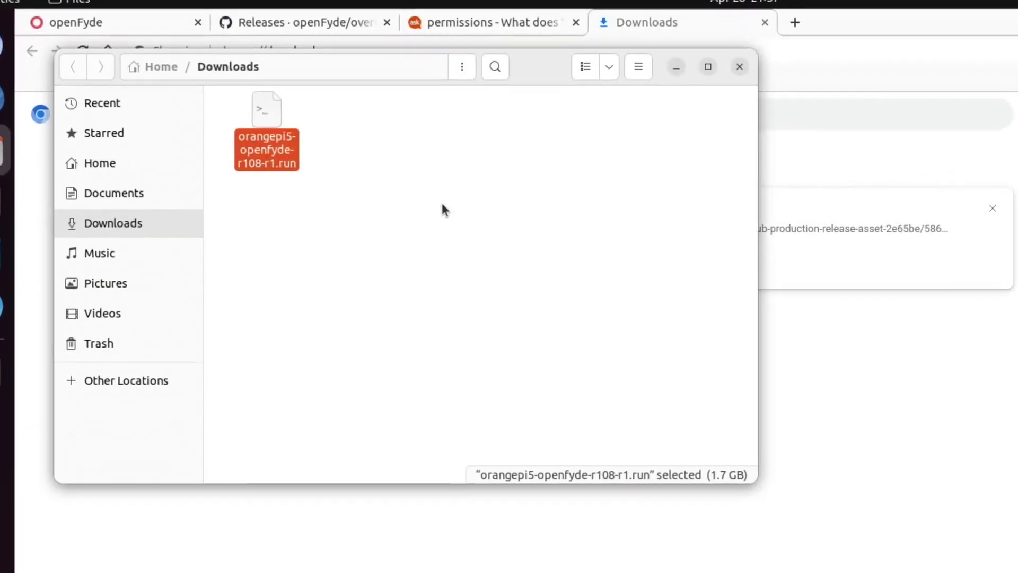
pyautogui.rightClick(325, 145)
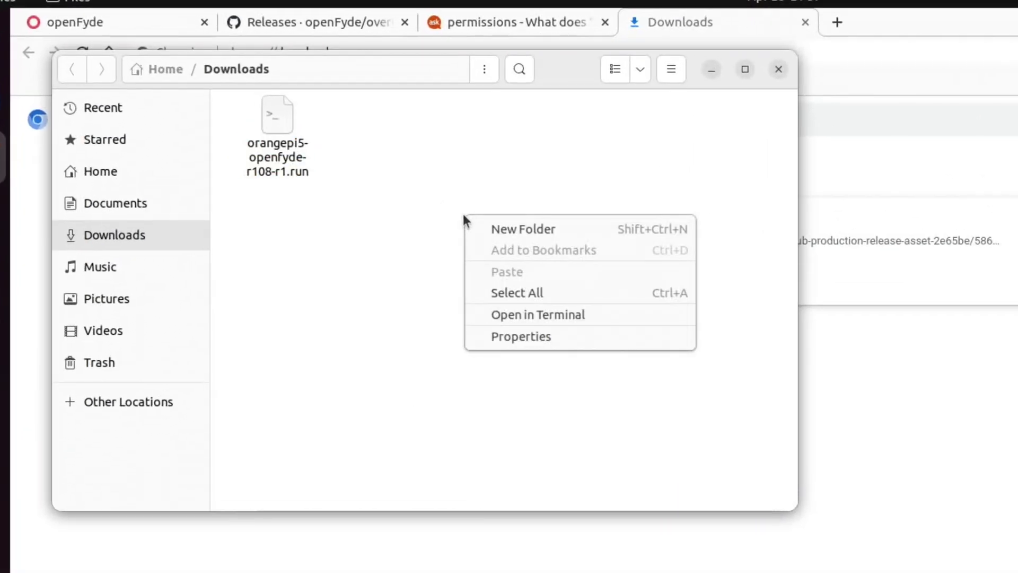
pyautogui.click(495, 316)
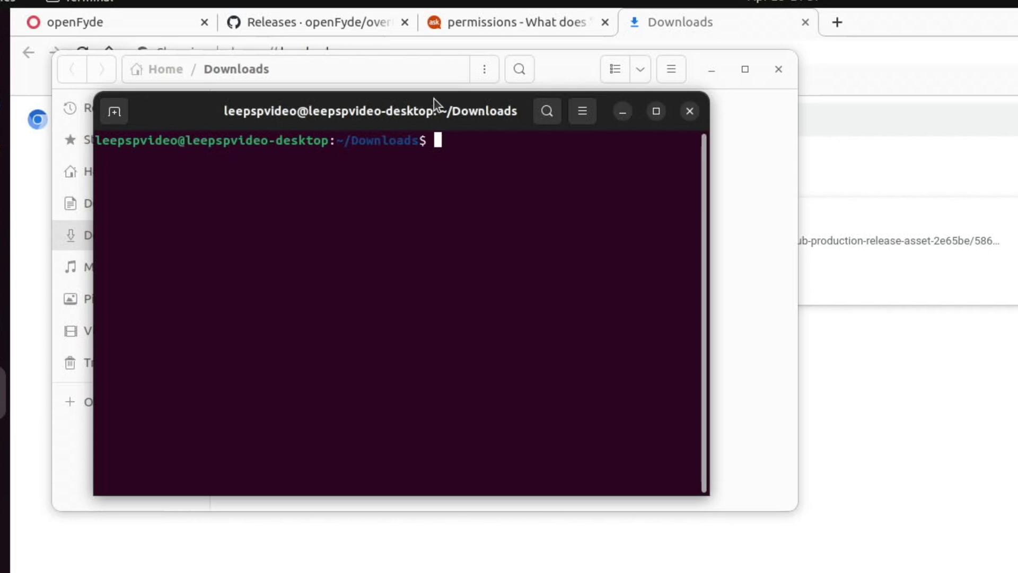
pyautogui.moveTo(428, 111); pyautogui.dragTo(692, 246)
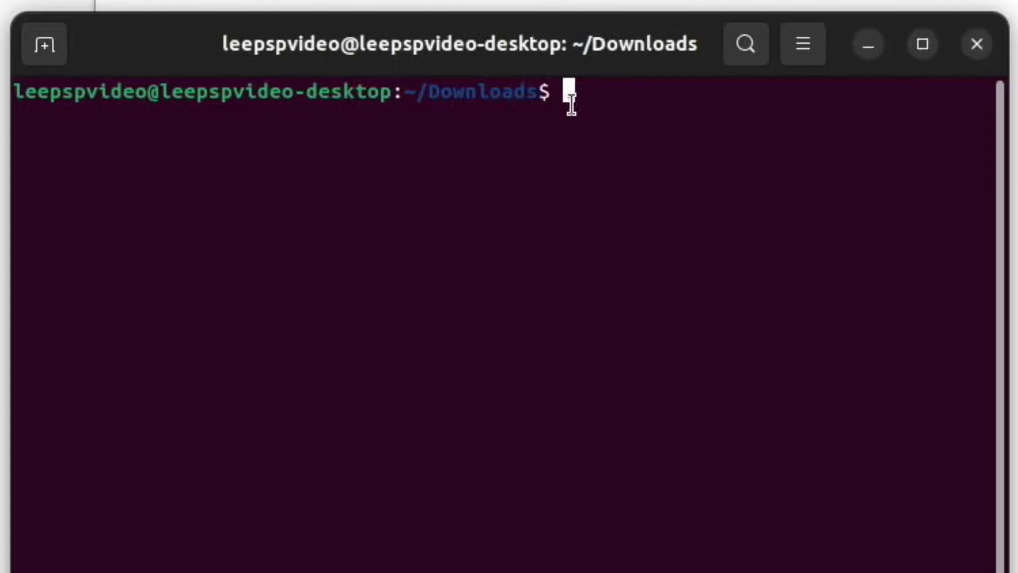
# Make orangepi5-openfyde-r108-r1.run executable by pasting and running chmod +x
pyautogui.rightClick(708, 288)
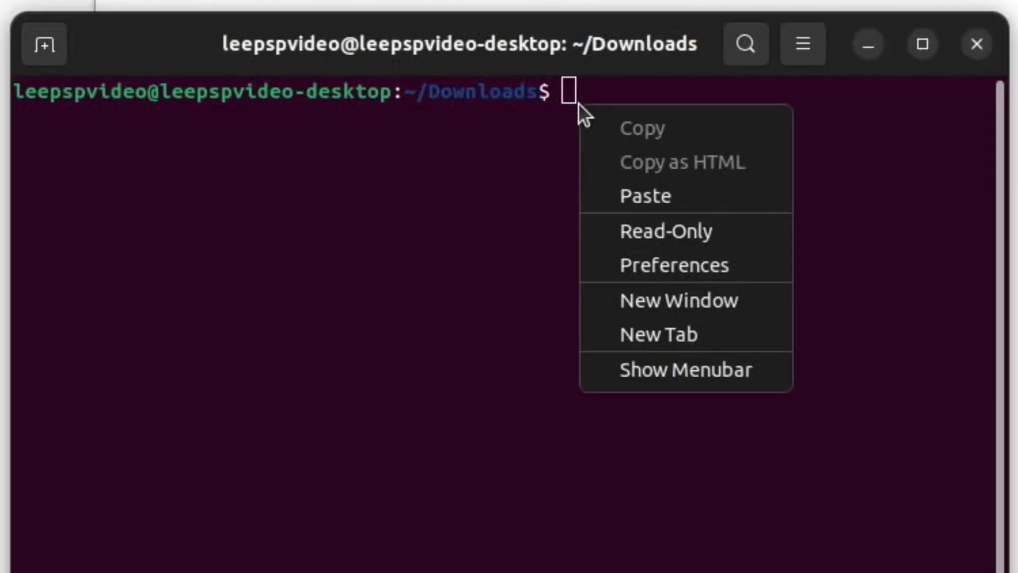
pyautogui.click(739, 340)
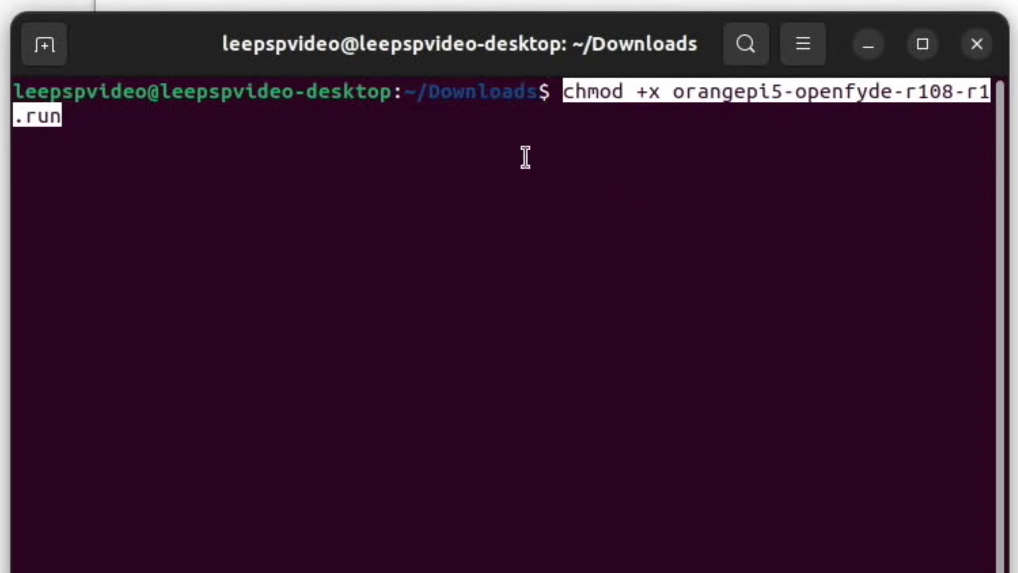
pyautogui.press('Return')
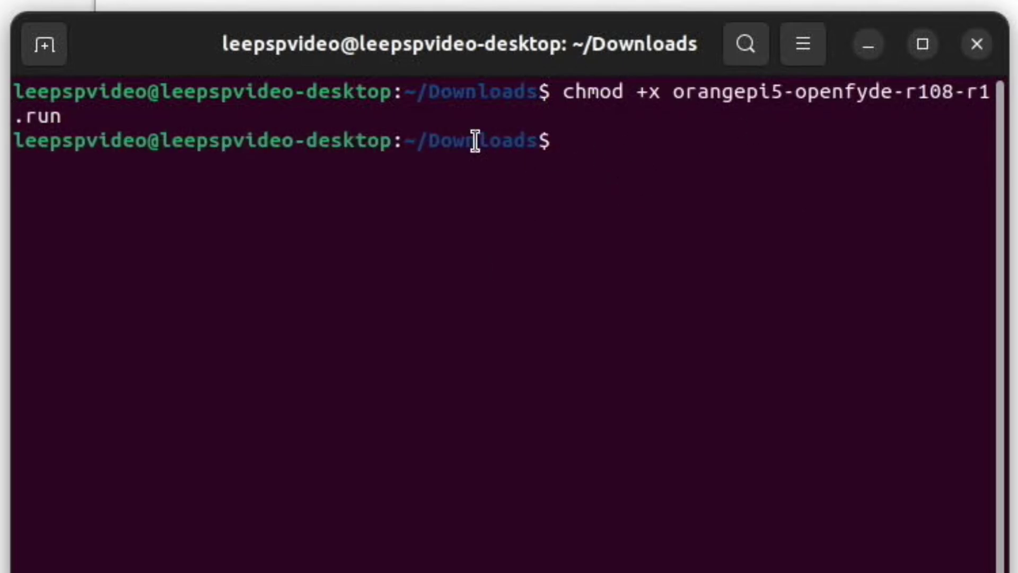
# Run ./orangepi5-openfyde-r108-r1.run in the terminal, then bring Chromium's Downloads page forward
pyautogui.rightClick(581, 141)
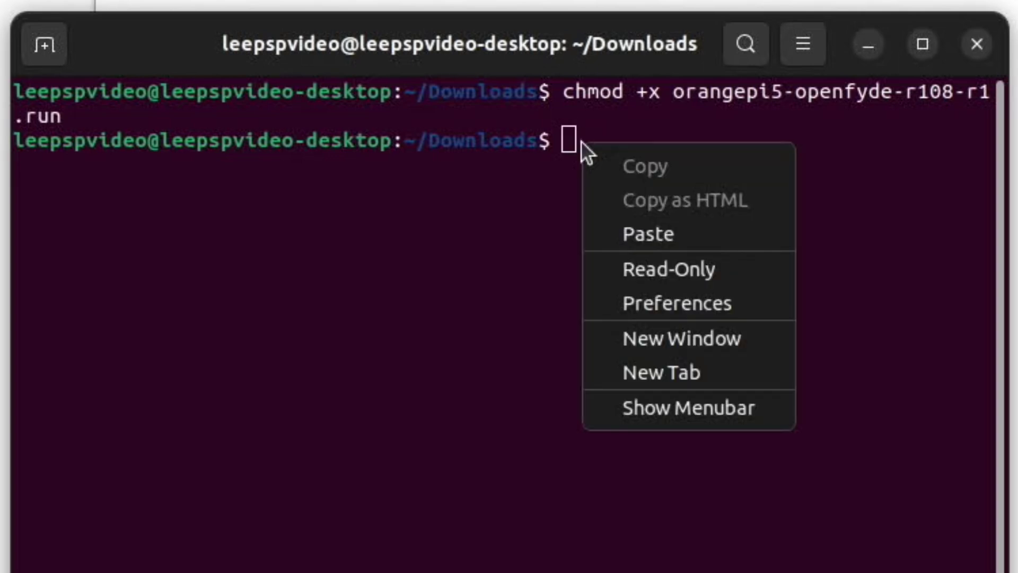
pyautogui.click(634, 235)
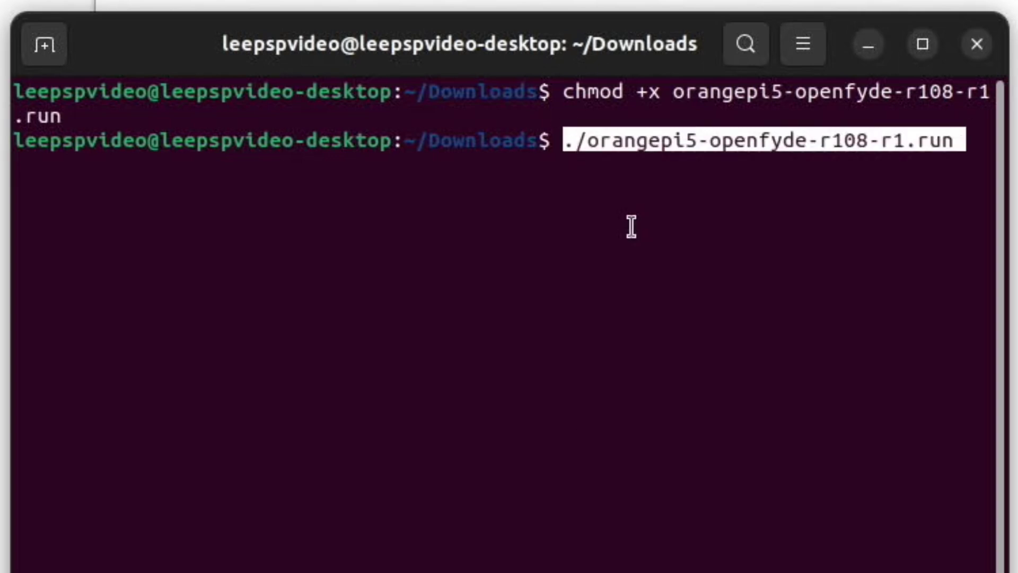
pyautogui.press('Return')
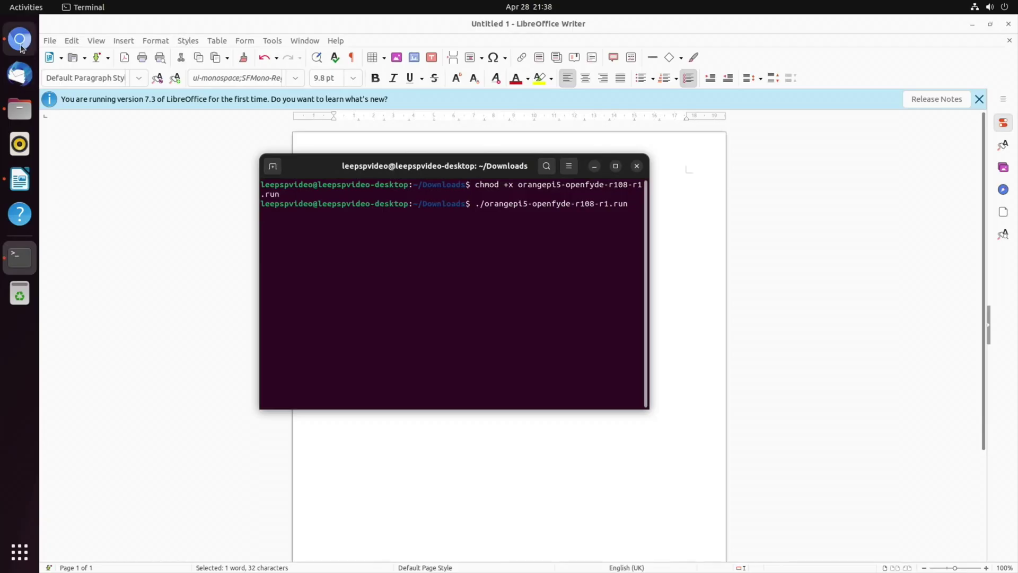
pyautogui.click(20, 45)
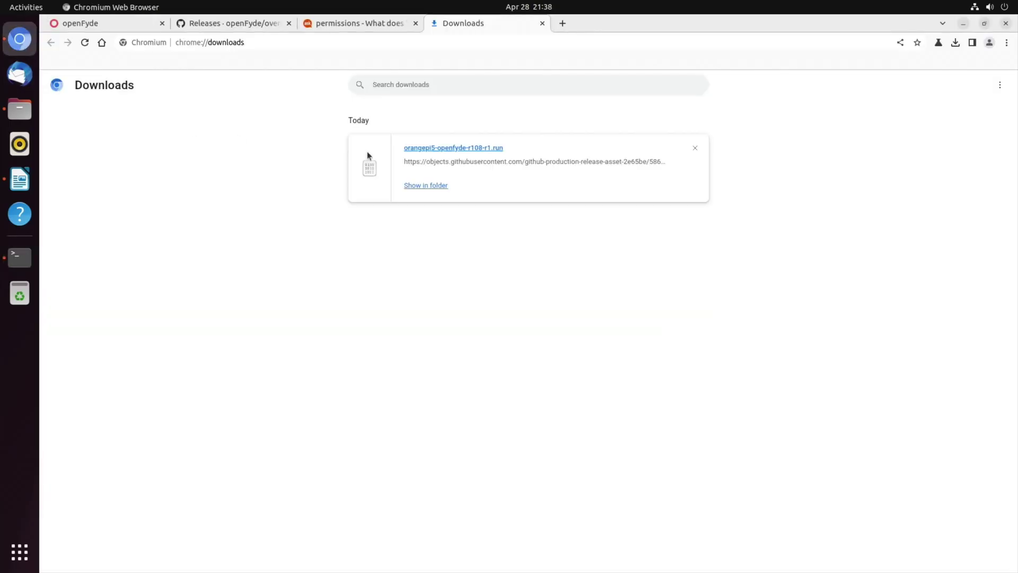
# Switch to the Releases · openFyde tab in Chromium
pyautogui.click(229, 17)
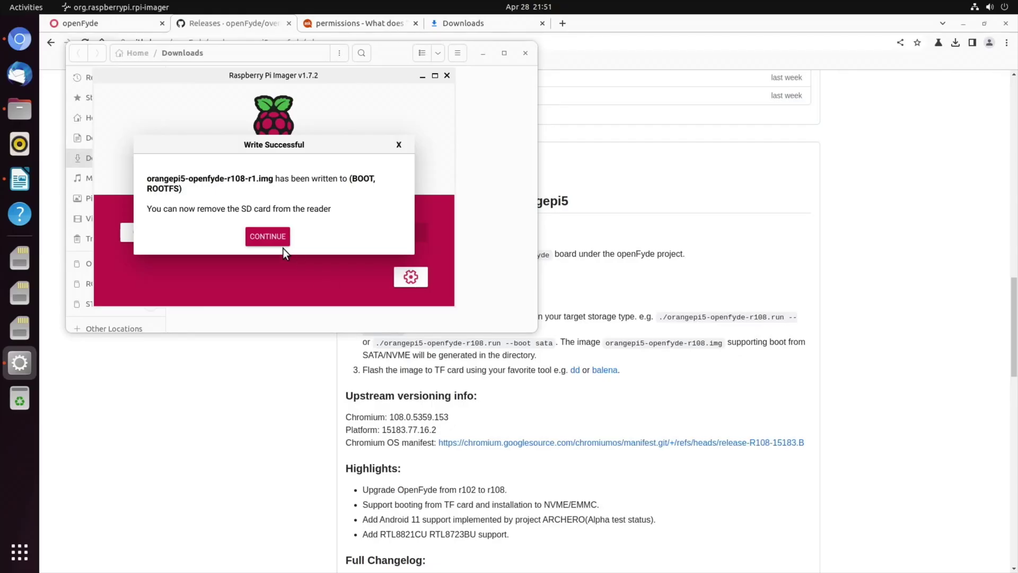
# Dismiss Write Successful, close Raspberry Pi Imager, and minimize the Files window
pyautogui.click(275, 242)
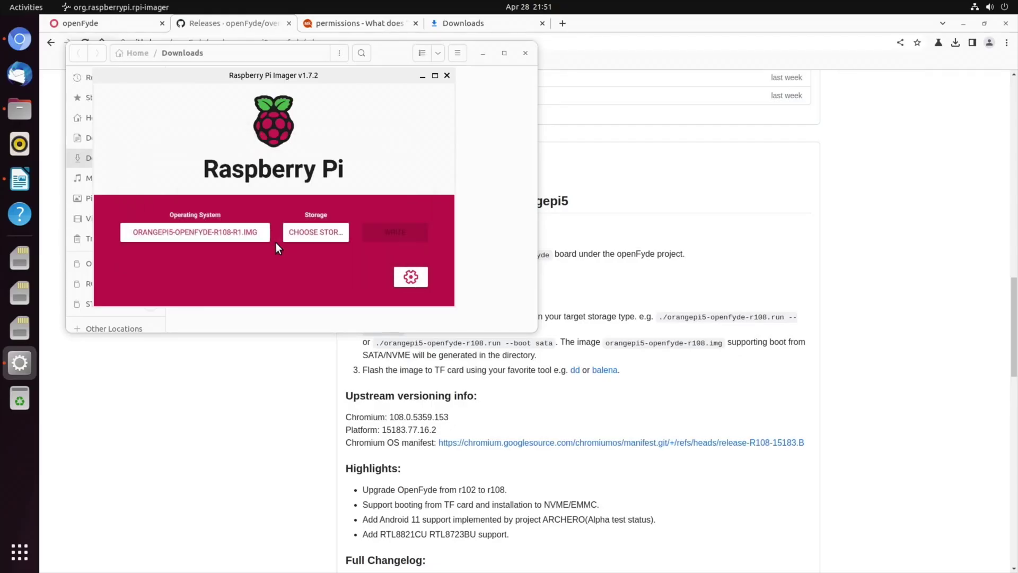
pyautogui.click(446, 75)
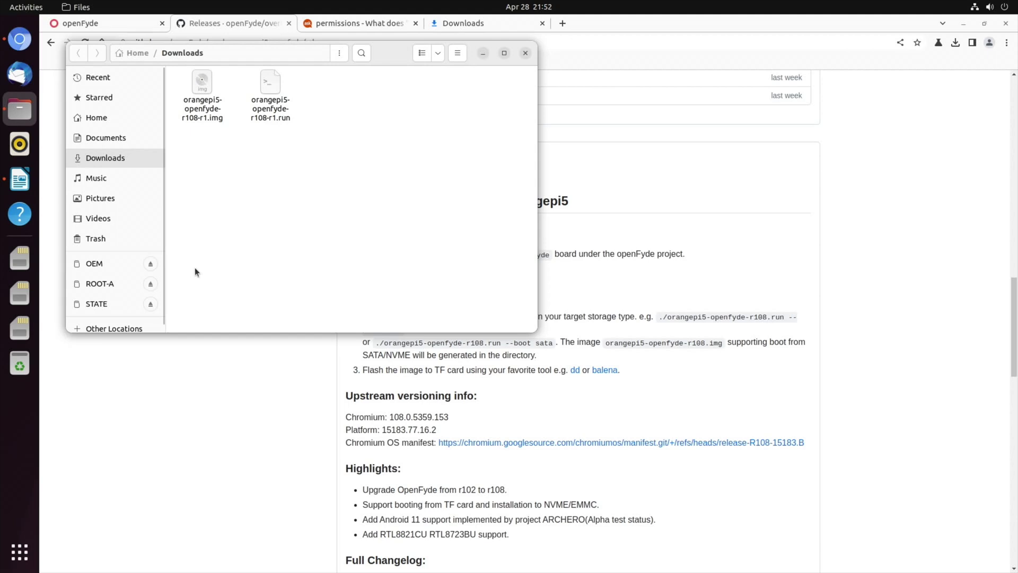
pyautogui.scroll(-1, 123, 278)
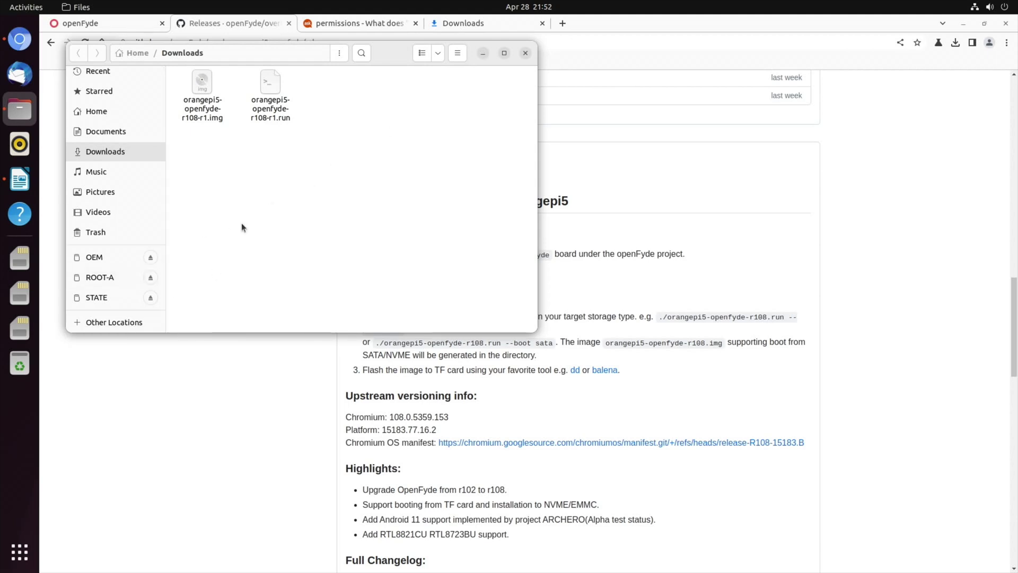
pyautogui.click(482, 52)
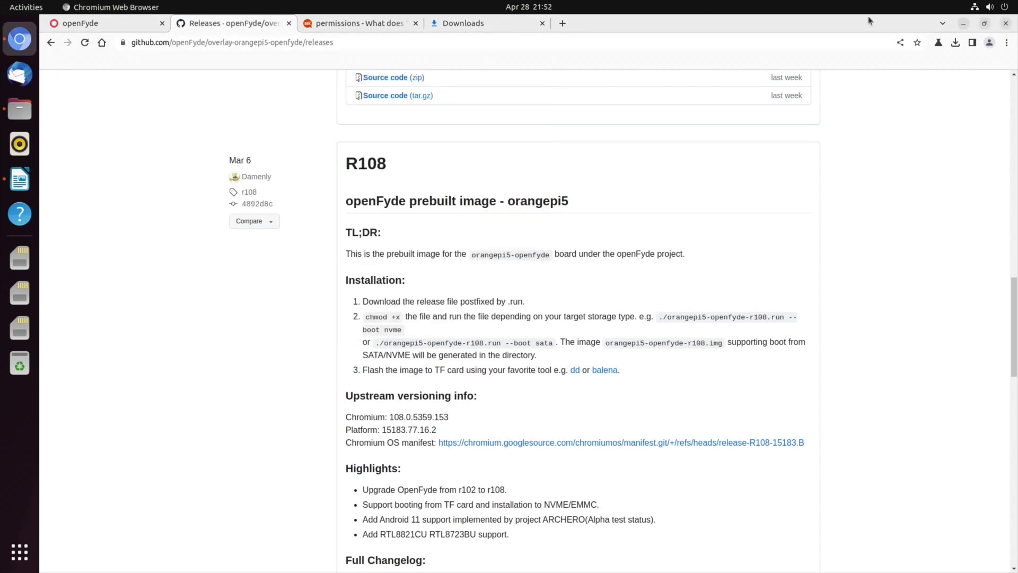
# Minimize Chromium to reveal the notes document and open the top-right system menu's power options
pyautogui.click(963, 26)
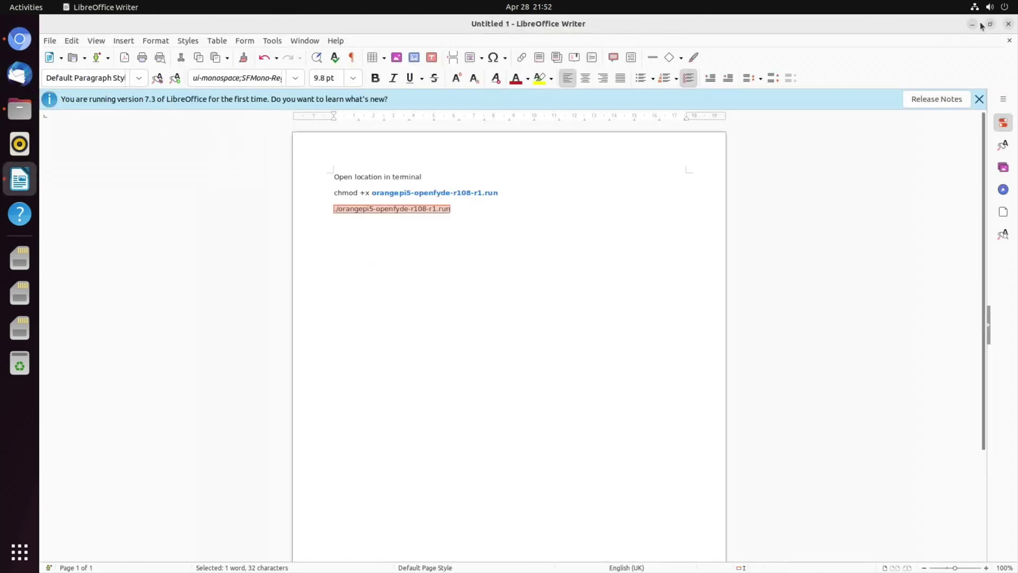
pyautogui.click(1005, 8)
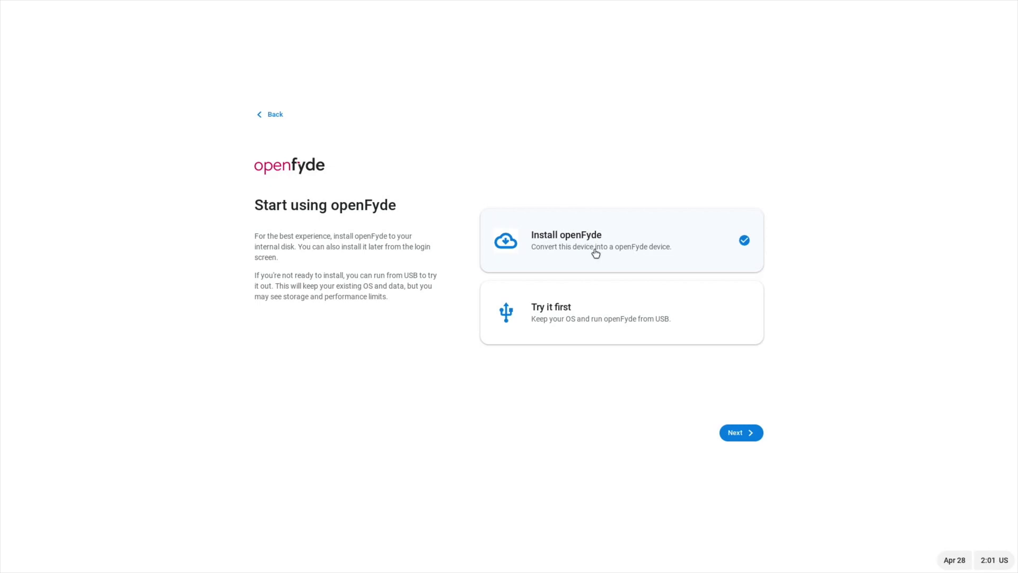
# Keep Install openFyde selected and continue to the installation page
pyautogui.click(729, 437)
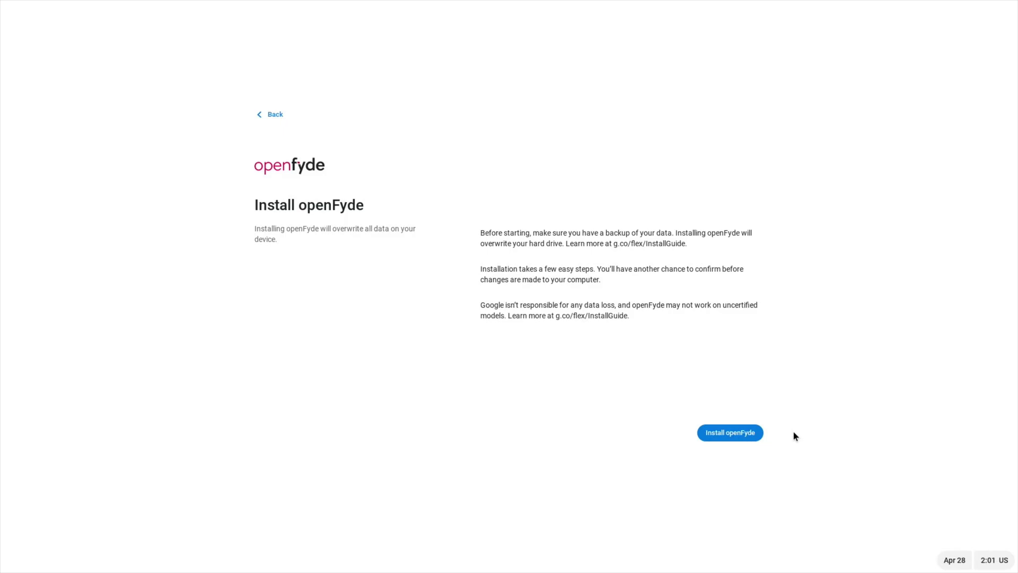
# Start installing openFyde to disk, then open quick settings from the status-area clock after it fails
pyautogui.click(745, 435)
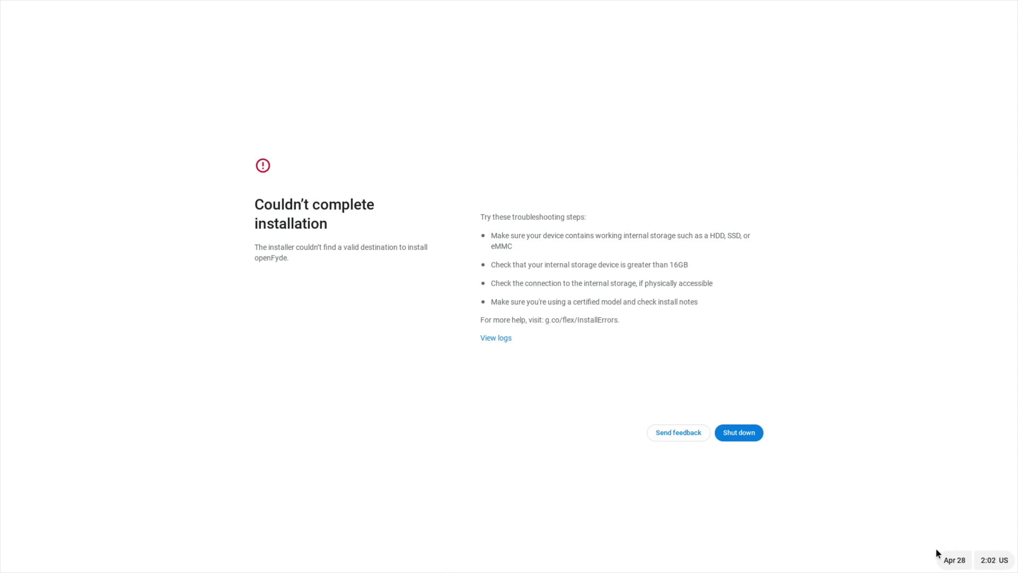
pyautogui.click(985, 560)
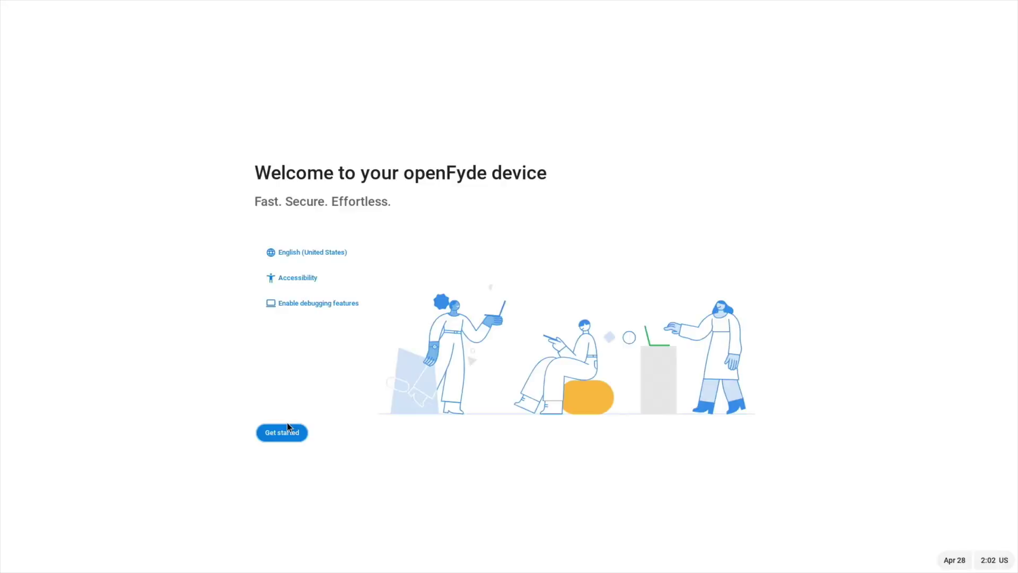
# Set up openFyde with Try it first, a Google account, and 'You' as user, reaching the desktop
pyautogui.click(277, 434)
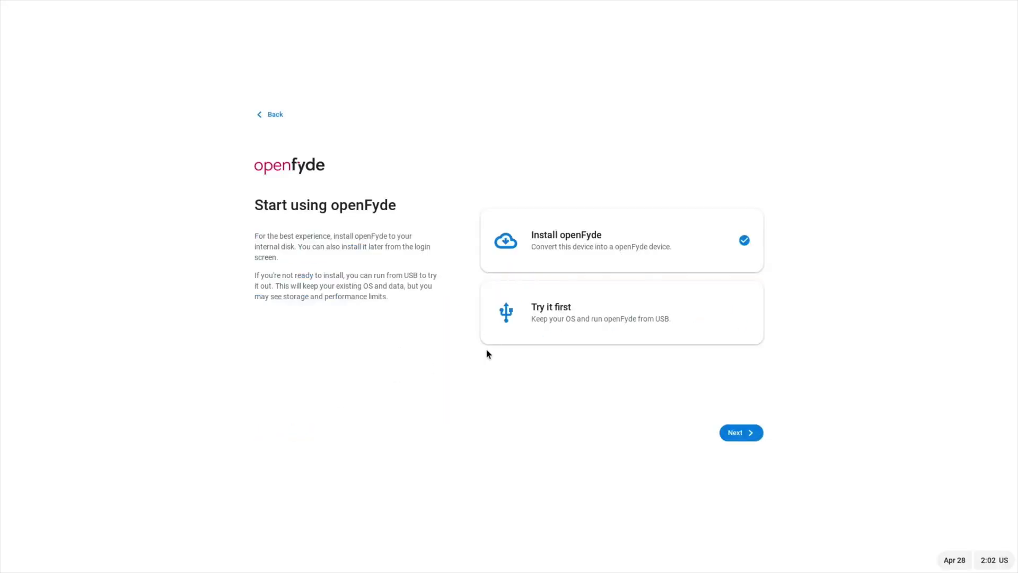
pyautogui.click(555, 336)
pyautogui.click(736, 432)
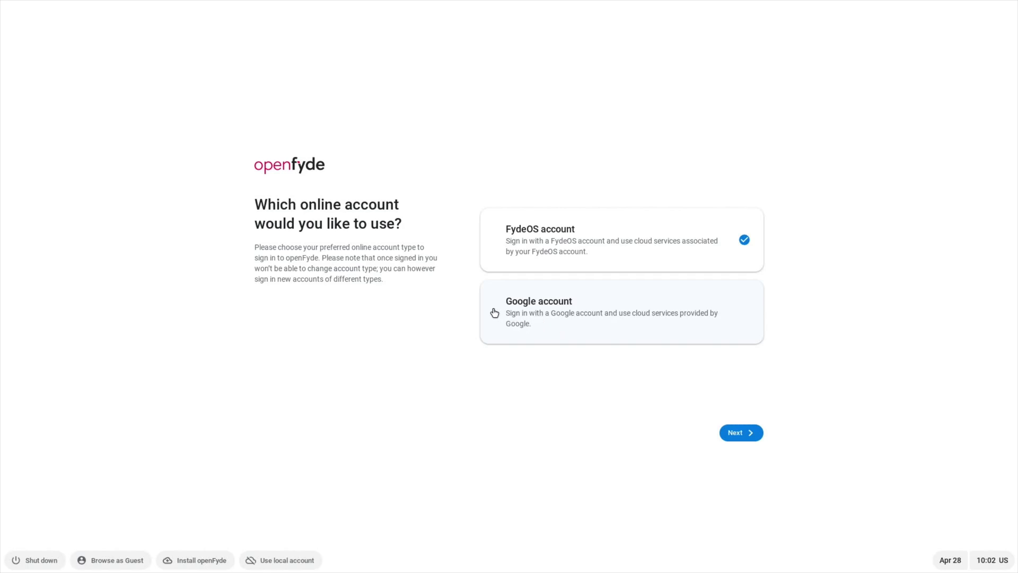
pyautogui.click(551, 318)
pyautogui.click(736, 431)
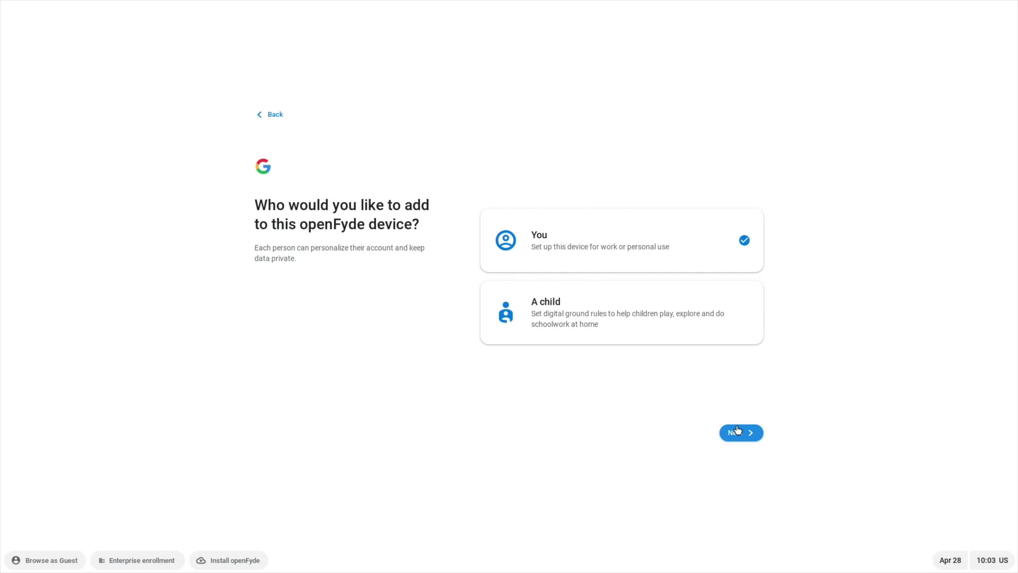
pyautogui.click(753, 438)
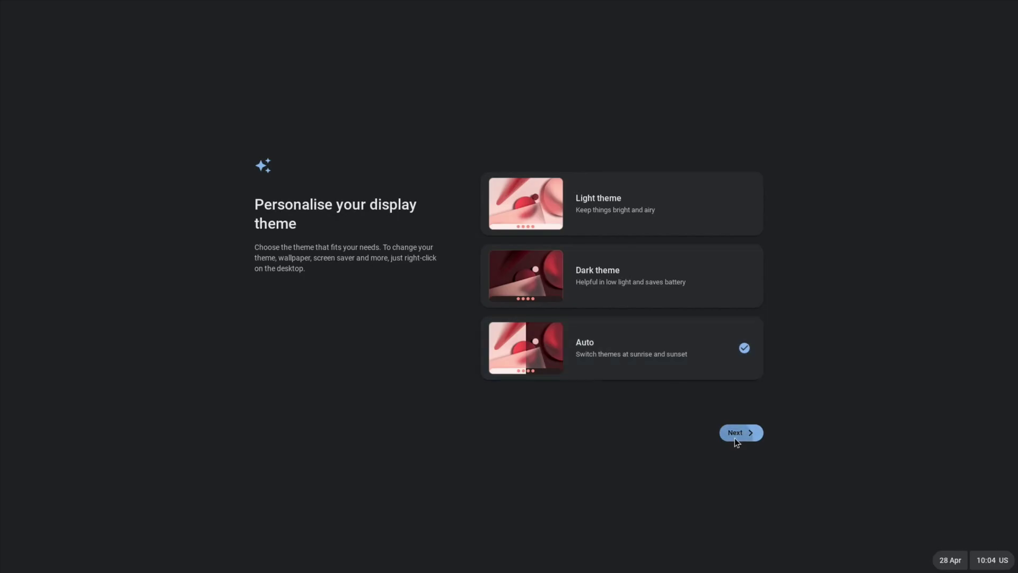
pyautogui.click(734, 439)
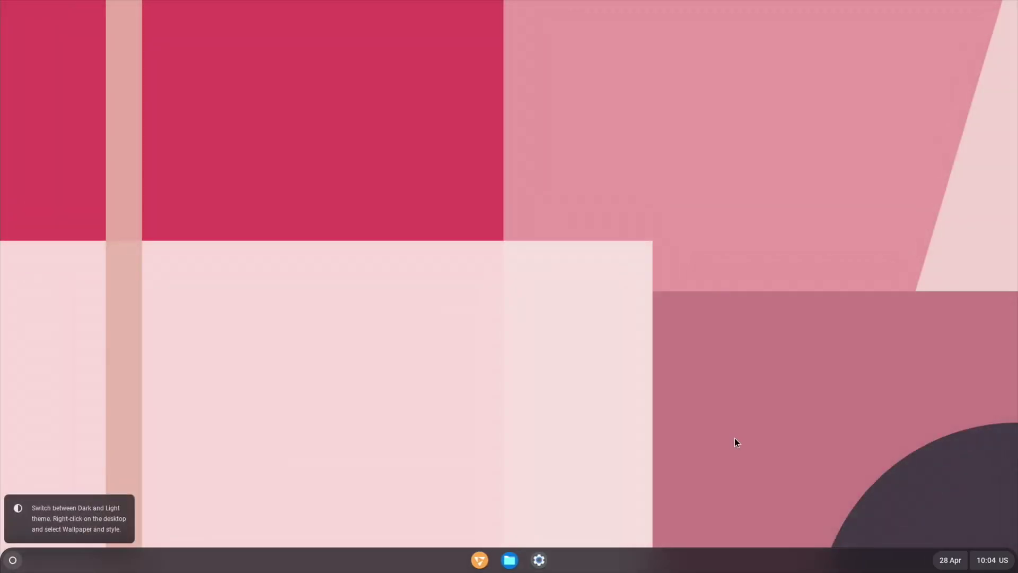
# Search 'aptoide' in Chrome, open en.aptoide.com, and accept its privacy consent
pyautogui.click(479, 559)
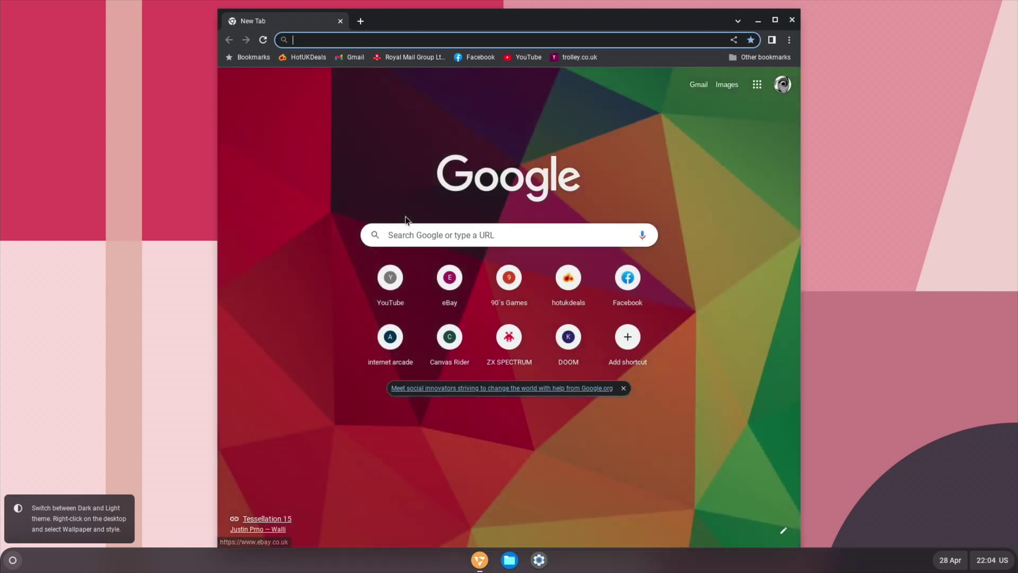
pyautogui.click(409, 234)
pyautogui.write('aptoide&oq=aptoide&aqs=chrome..69i57.1955j0j15&sourceid=chrome&ie=UTF-8')
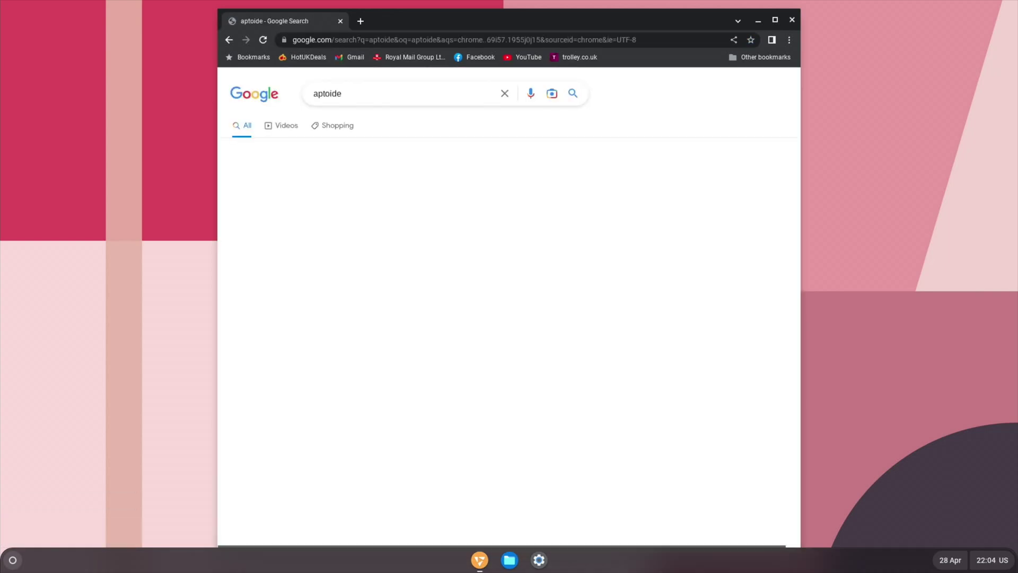
pyautogui.click(338, 195)
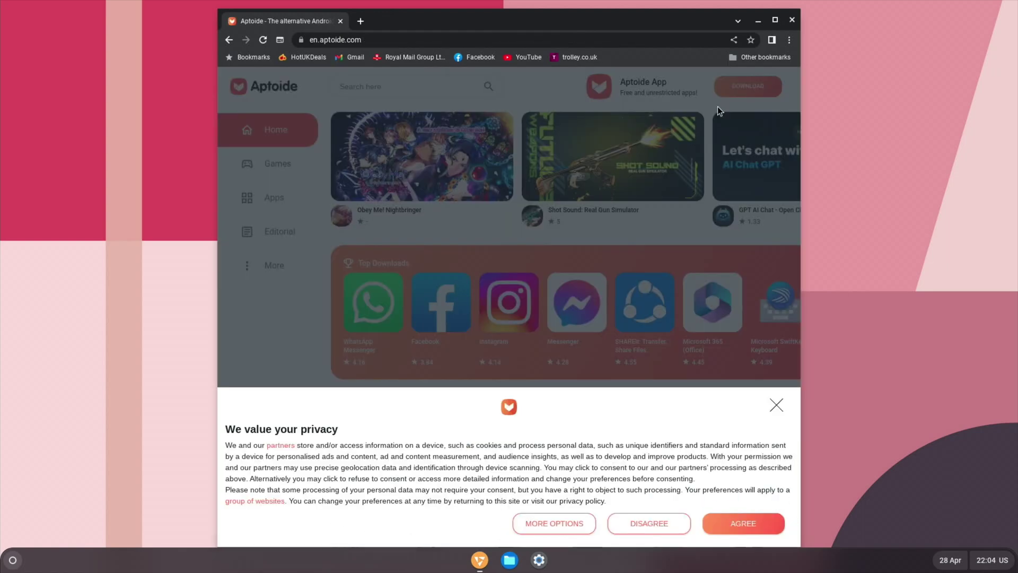
pyautogui.click(739, 522)
# Download and save aptoide-latest.apk, then show it in the Downloads folder
pyautogui.click(753, 89)
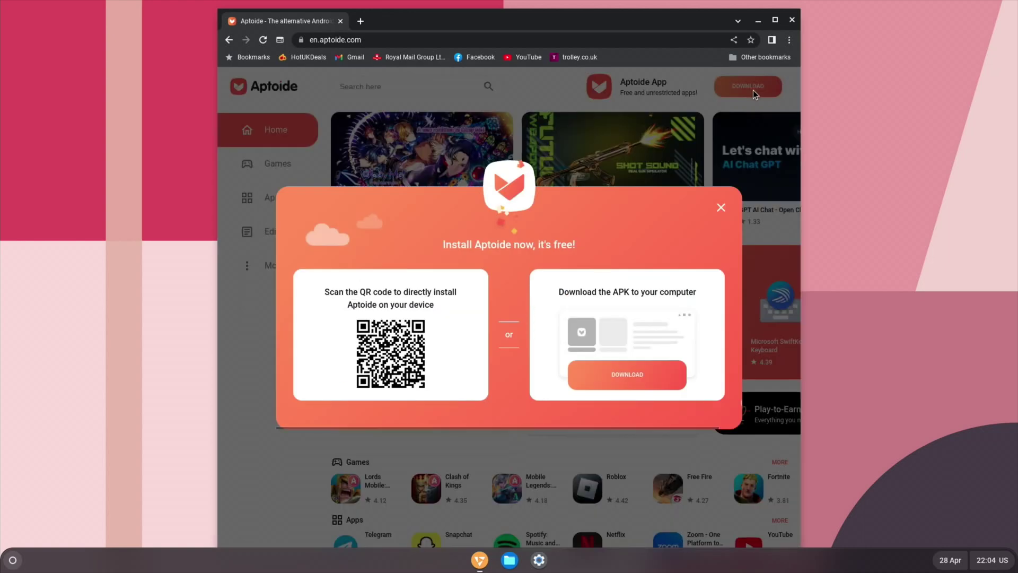
pyautogui.click(634, 373)
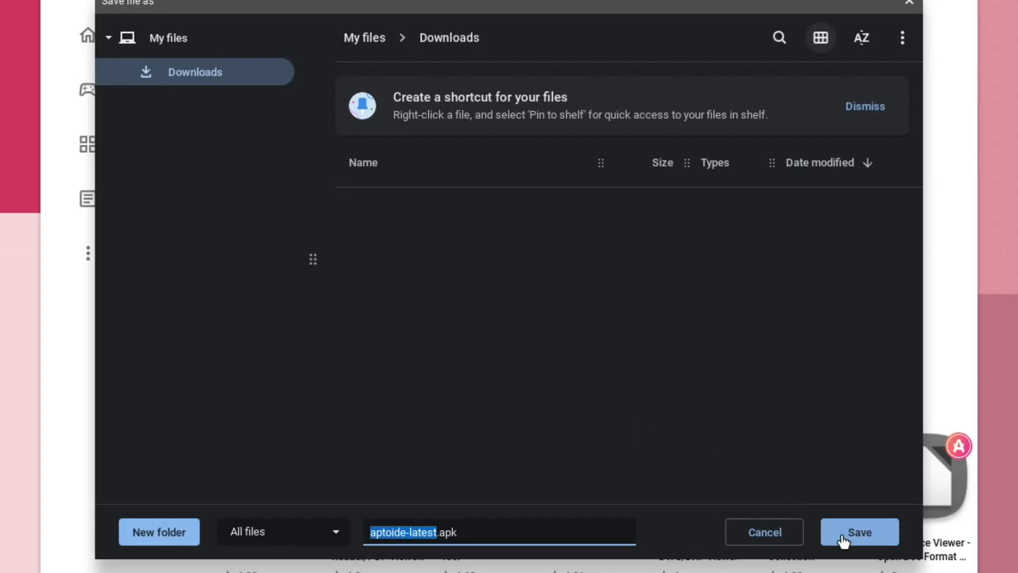
pyautogui.click(842, 539)
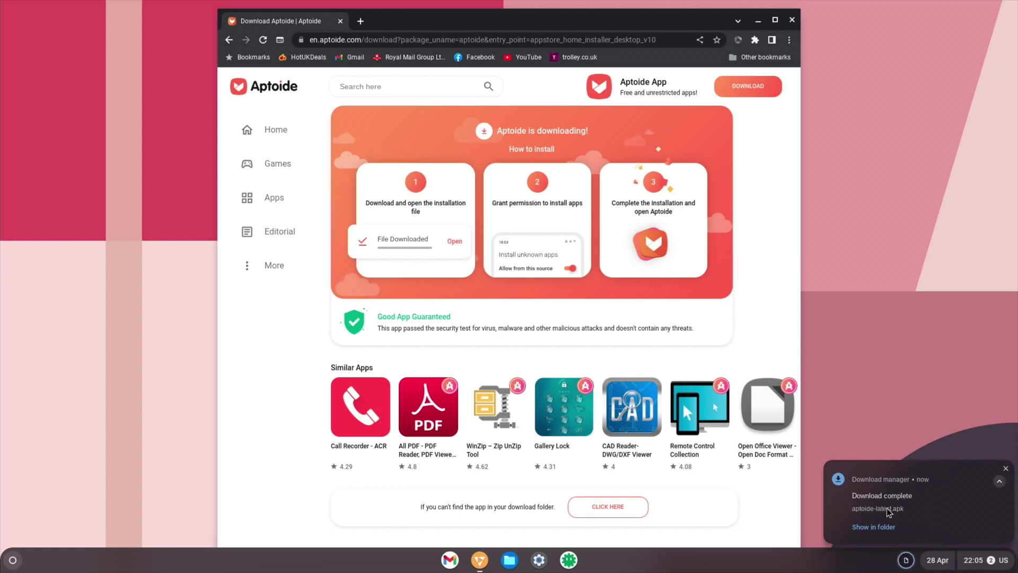
pyautogui.click(874, 526)
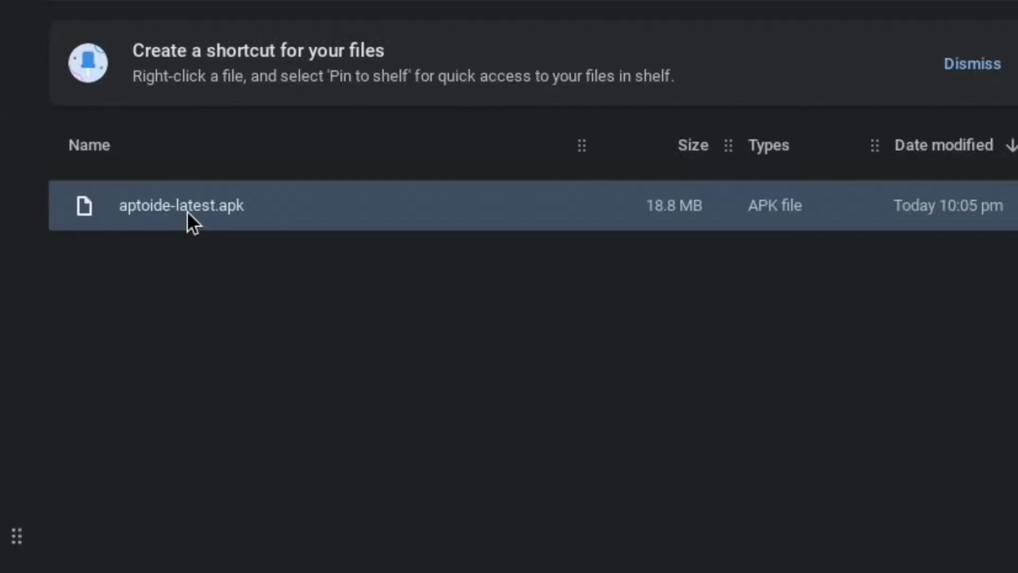
pyautogui.rightClick(188, 219)
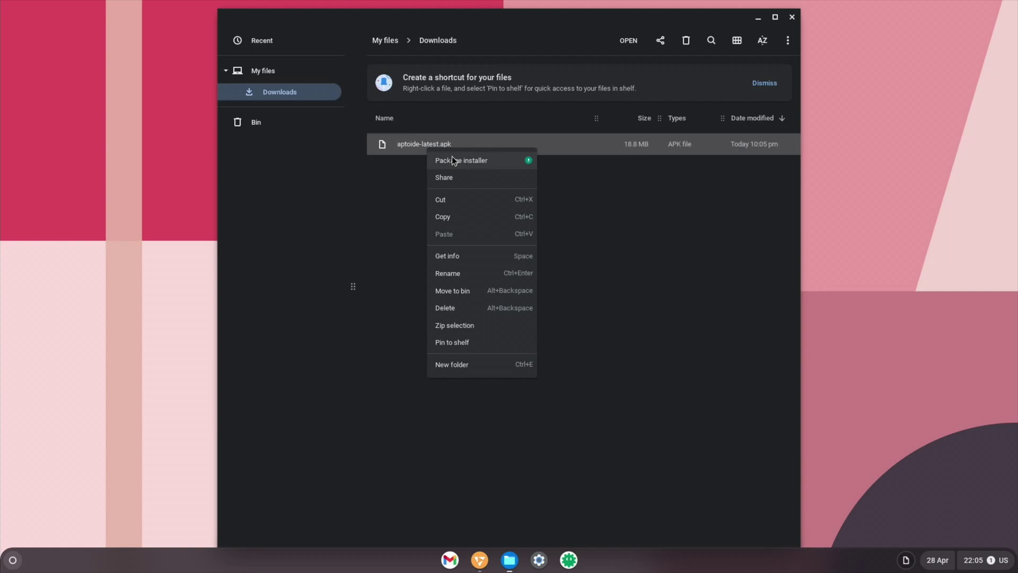
pyautogui.click(453, 158)
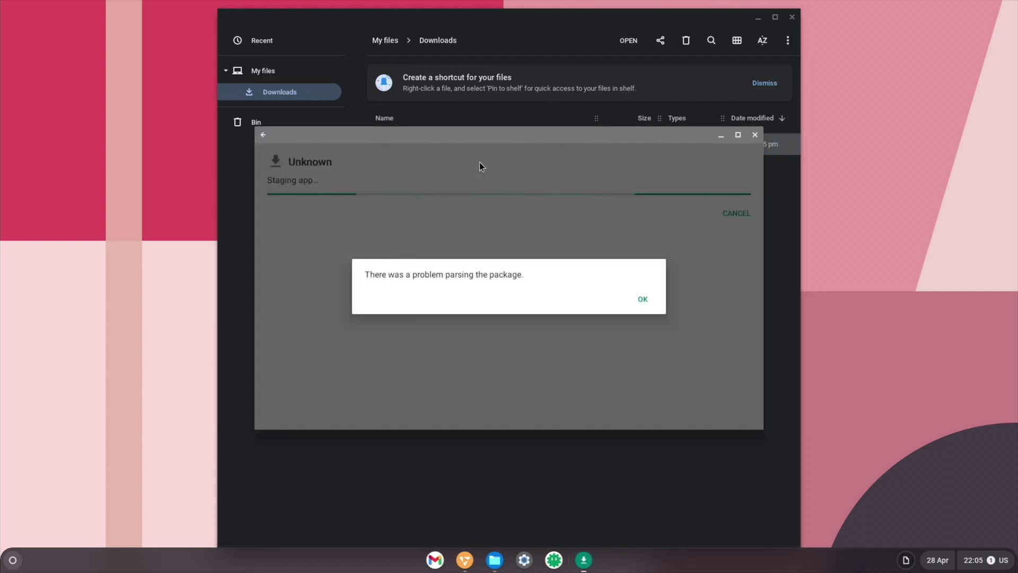
pyautogui.click(641, 299)
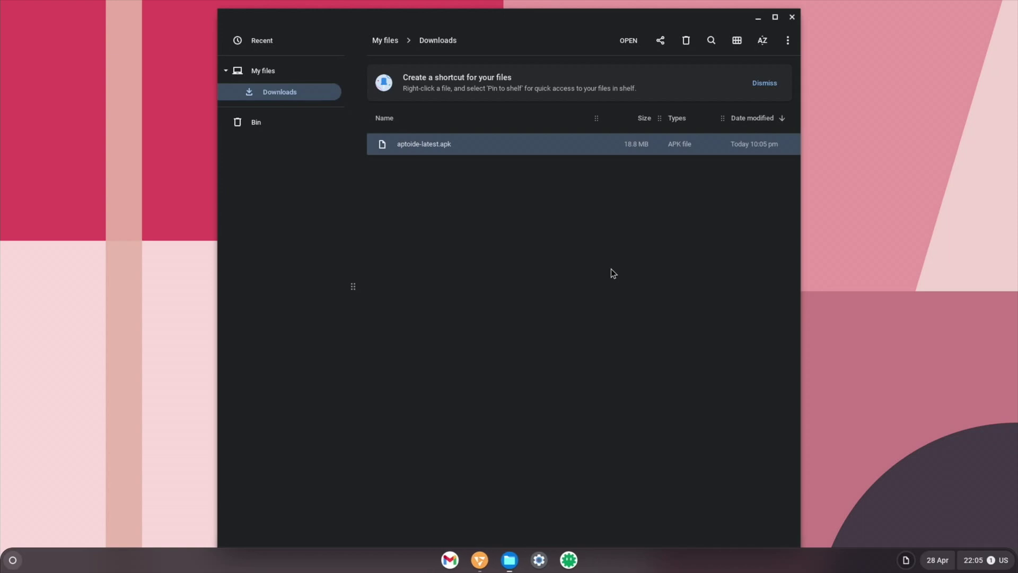
pyautogui.doubleClick(451, 148)
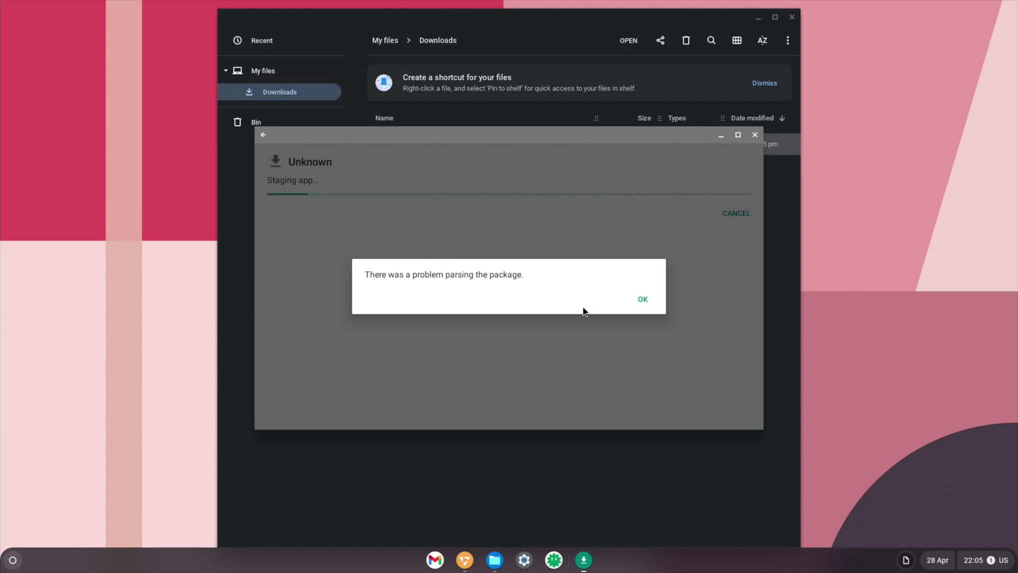
pyautogui.click(643, 299)
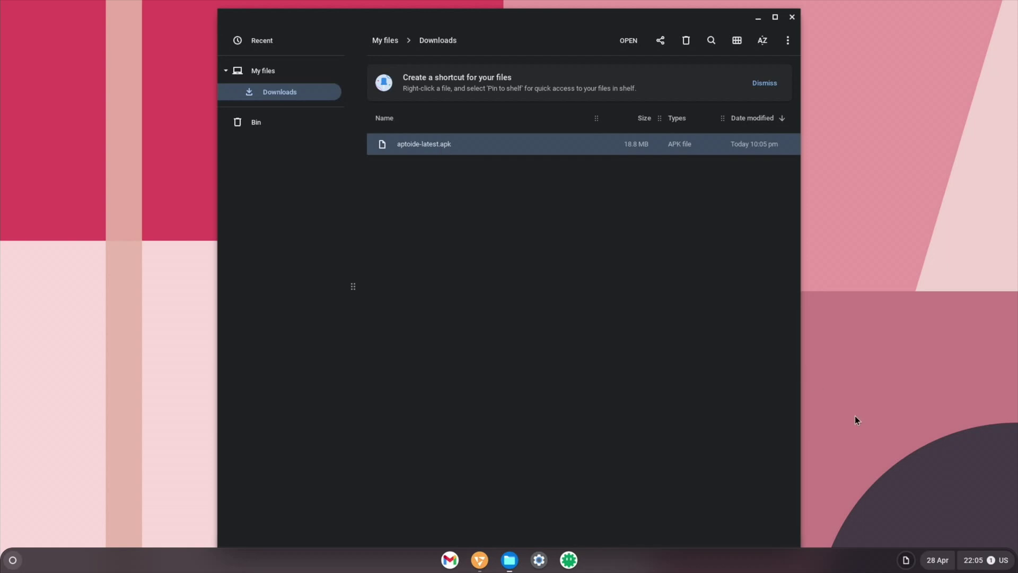
# Close Settings and bring the Chromium browser back to the front
pyautogui.click(985, 559)
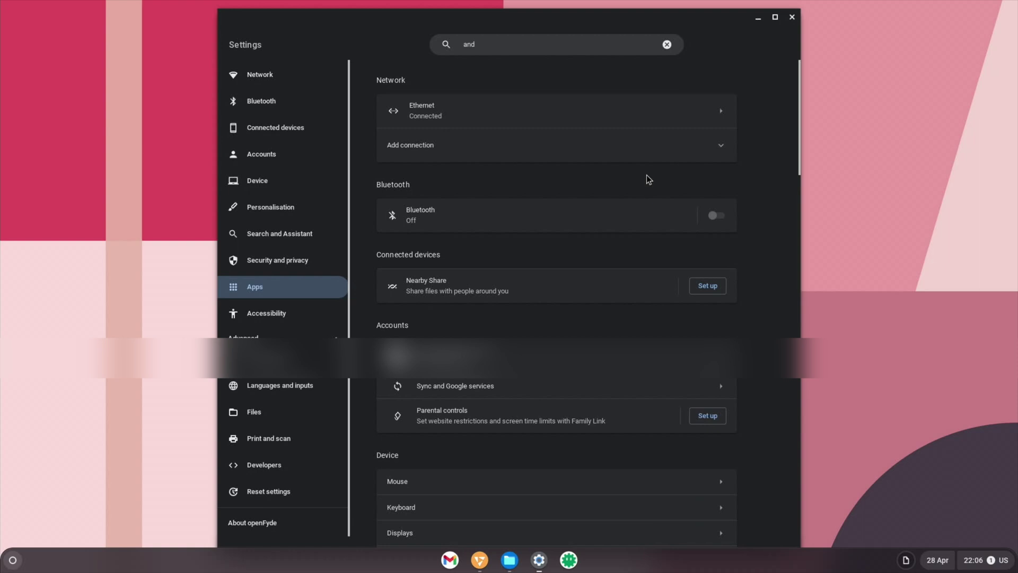
pyautogui.click(792, 17)
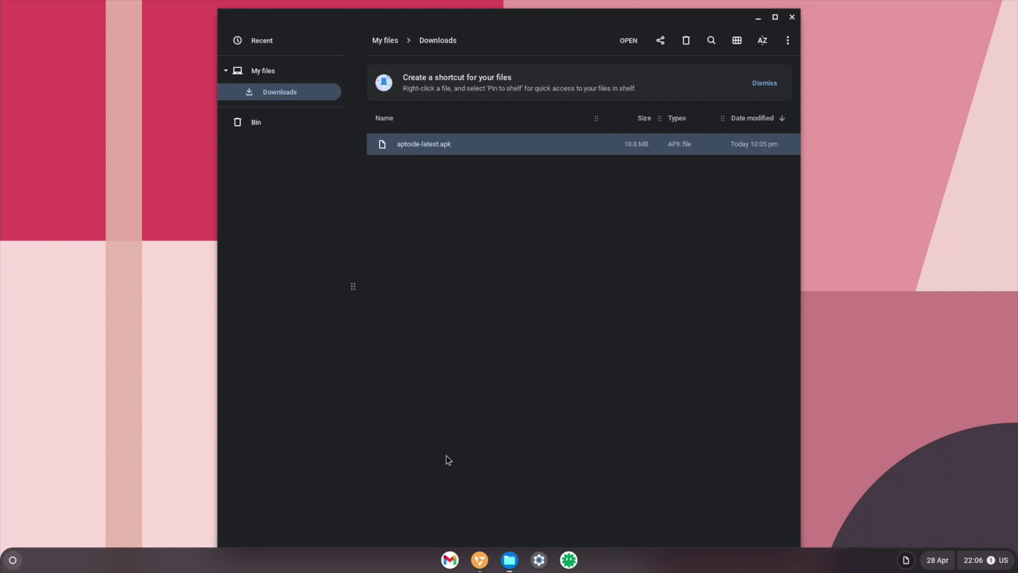
pyautogui.click(472, 561)
# Search 'apkpure' and download APKPure_v3.19.02_apkpure.com.apk, dismissing its parsing error
pyautogui.click(359, 39)
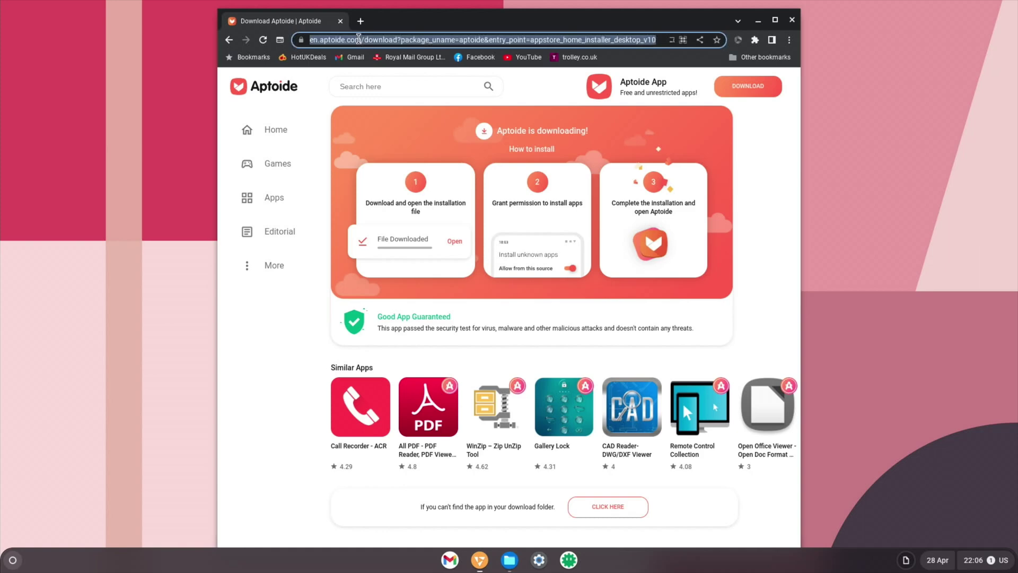
pyautogui.write('apkp')
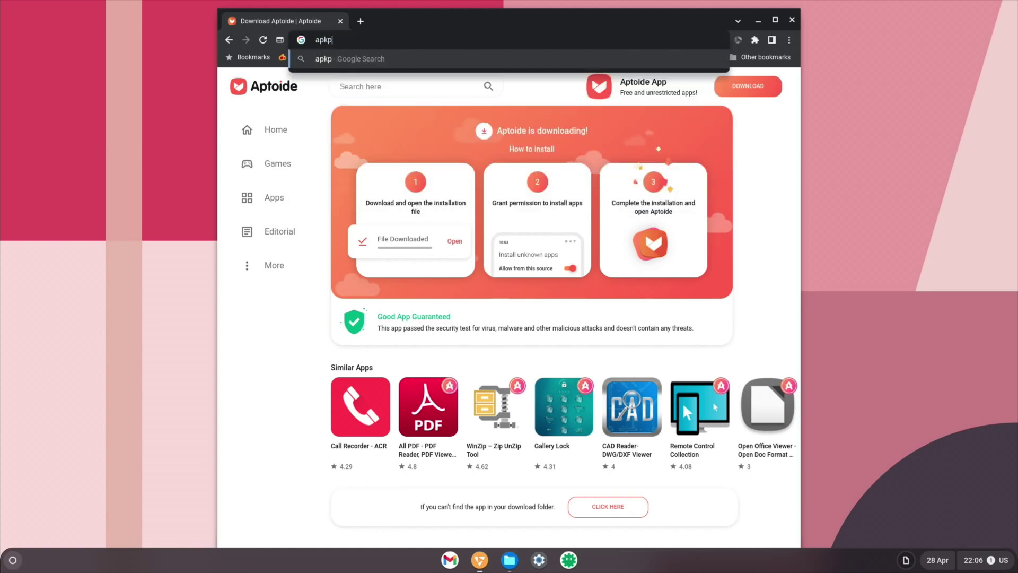
pyautogui.write('ure')
pyautogui.press('Return')
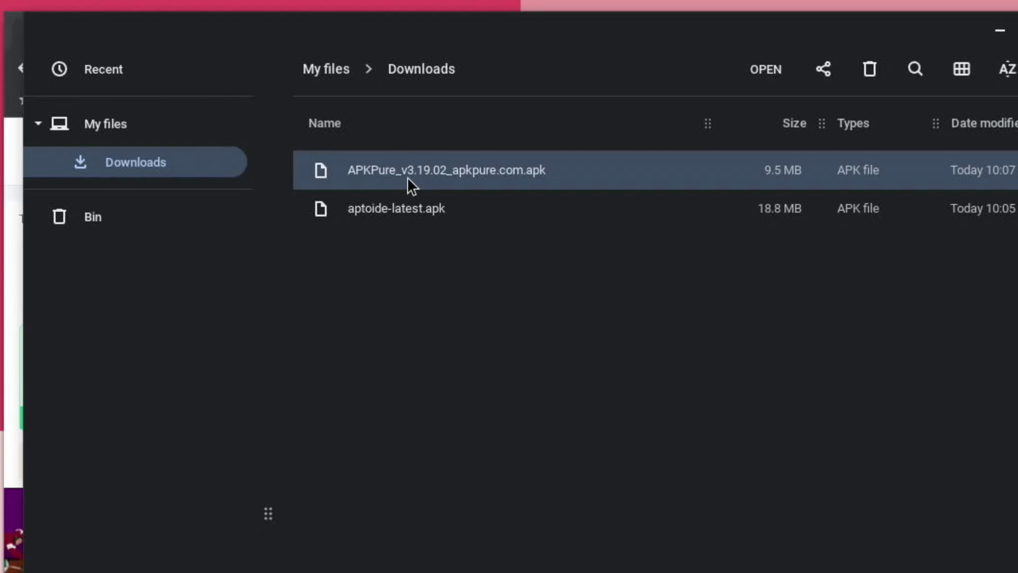
pyautogui.doubleClick(408, 180)
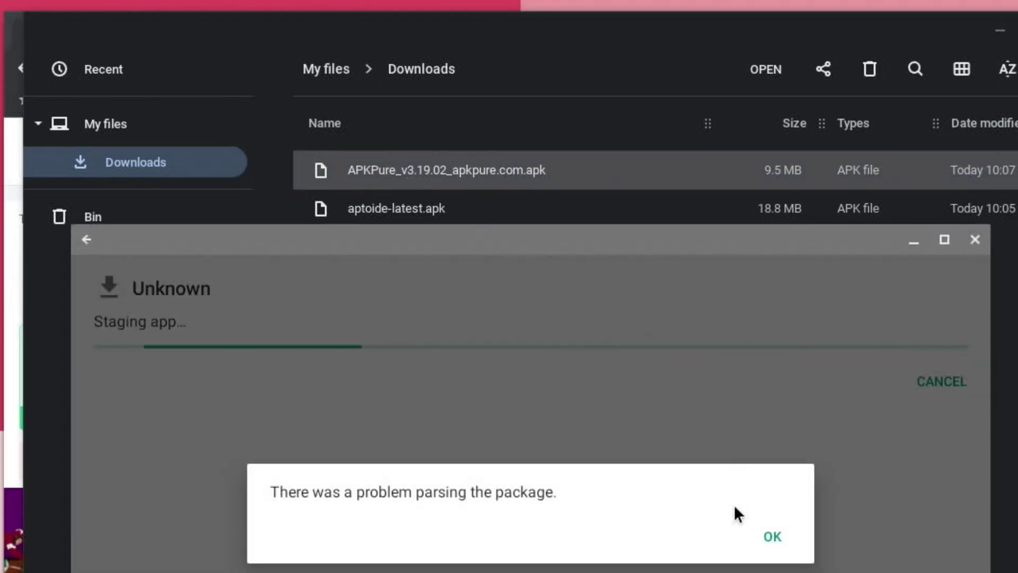
pyautogui.click(773, 536)
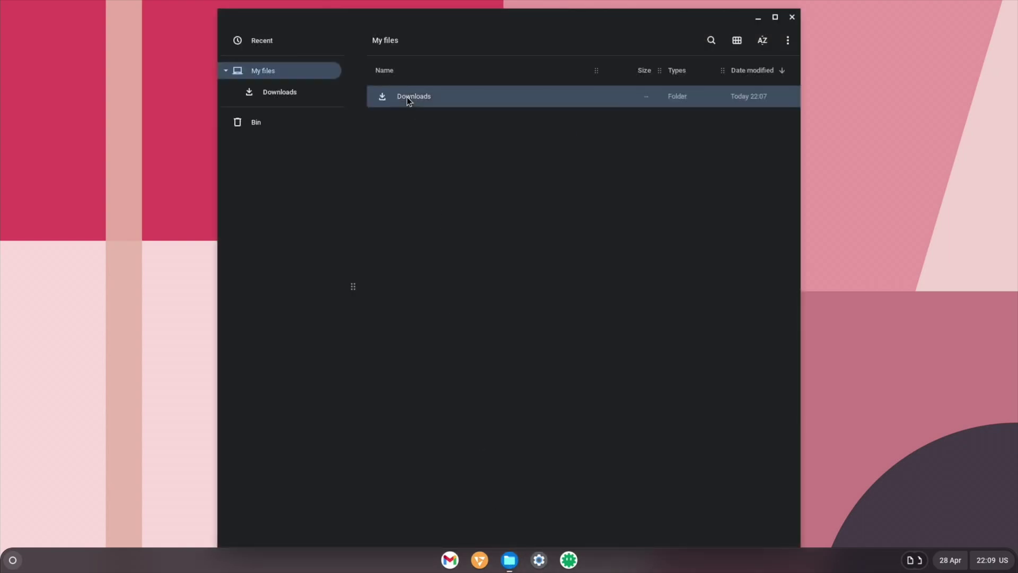
# Install aptoide-latest.apk from the Downloads folder and launch Aptoide
pyautogui.doubleClick(407, 97)
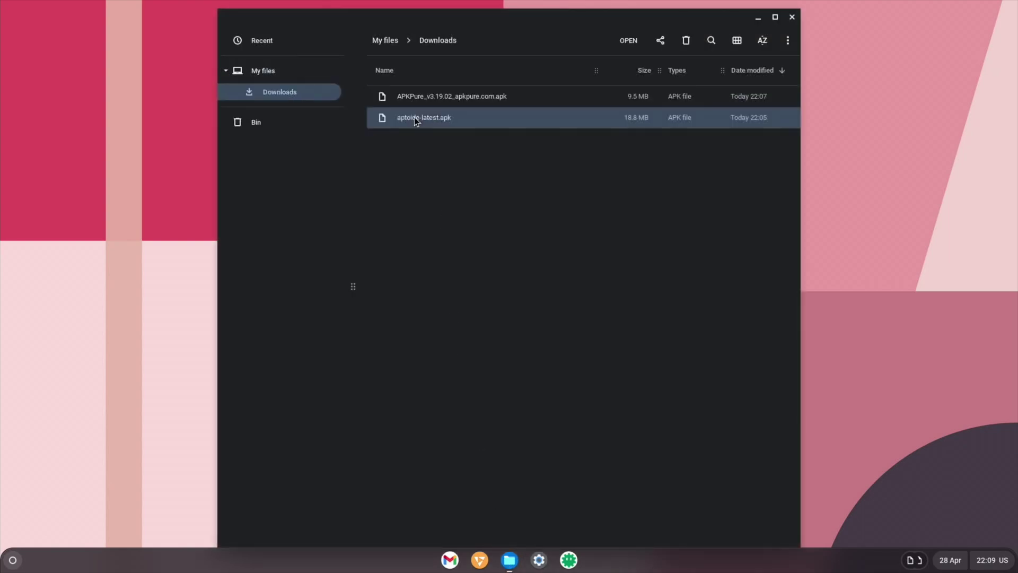
pyautogui.doubleClick(414, 117)
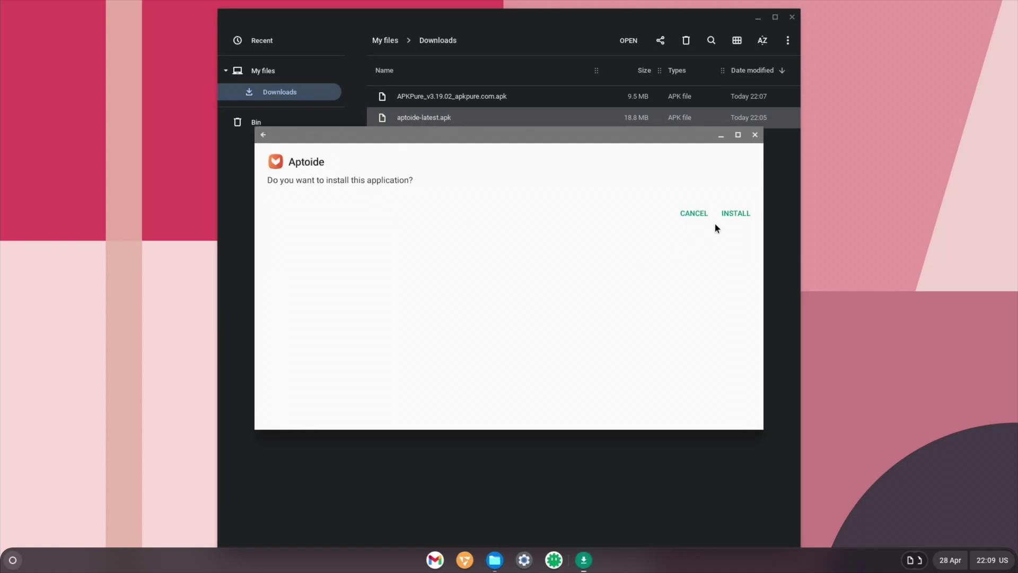
pyautogui.click(727, 214)
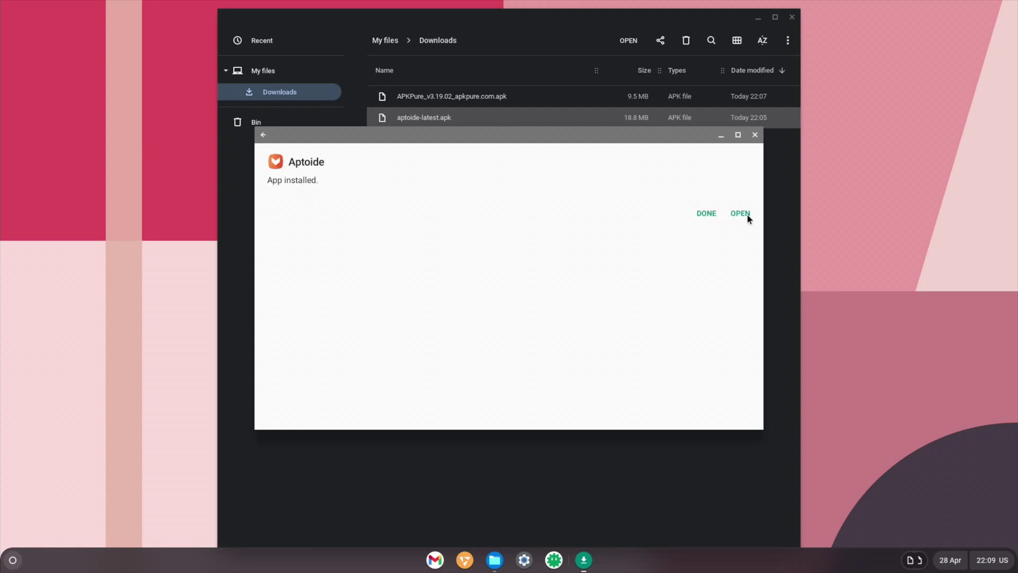
pyautogui.click(740, 214)
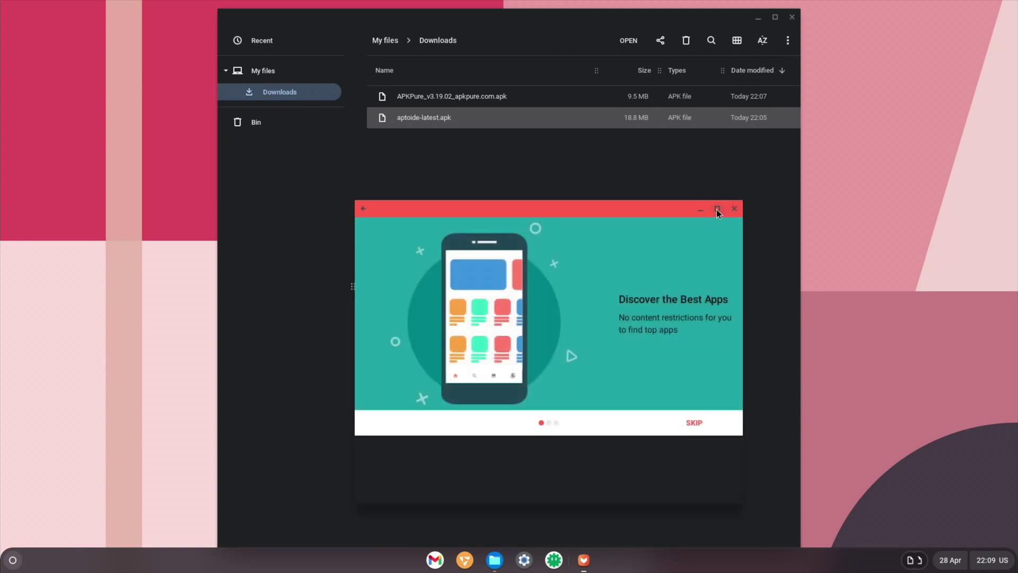
# Reposition the Aptoide window and skip its welcome screens
pyautogui.moveTo(623, 208); pyautogui.dragTo(569, 166)
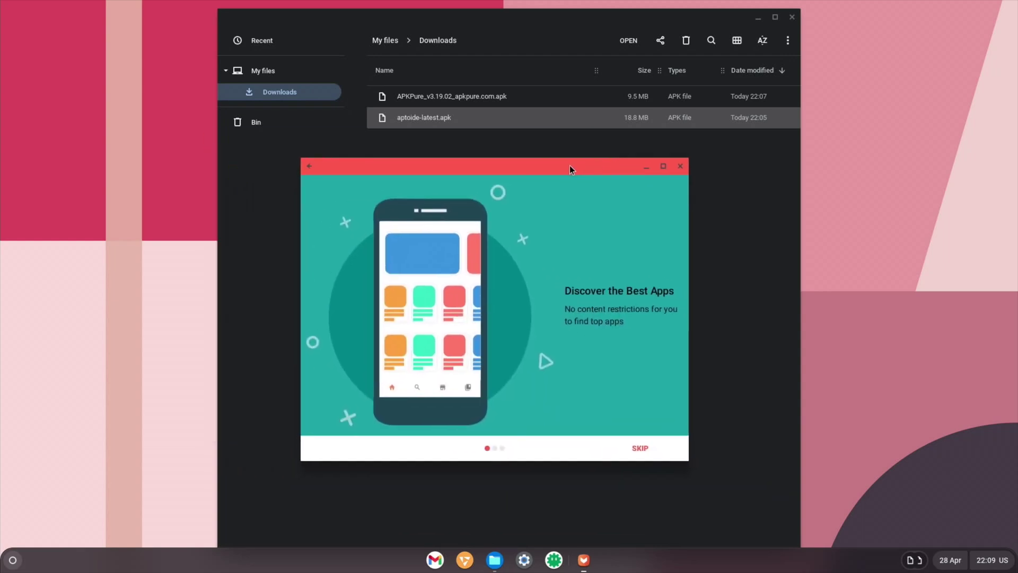
pyautogui.click(664, 167)
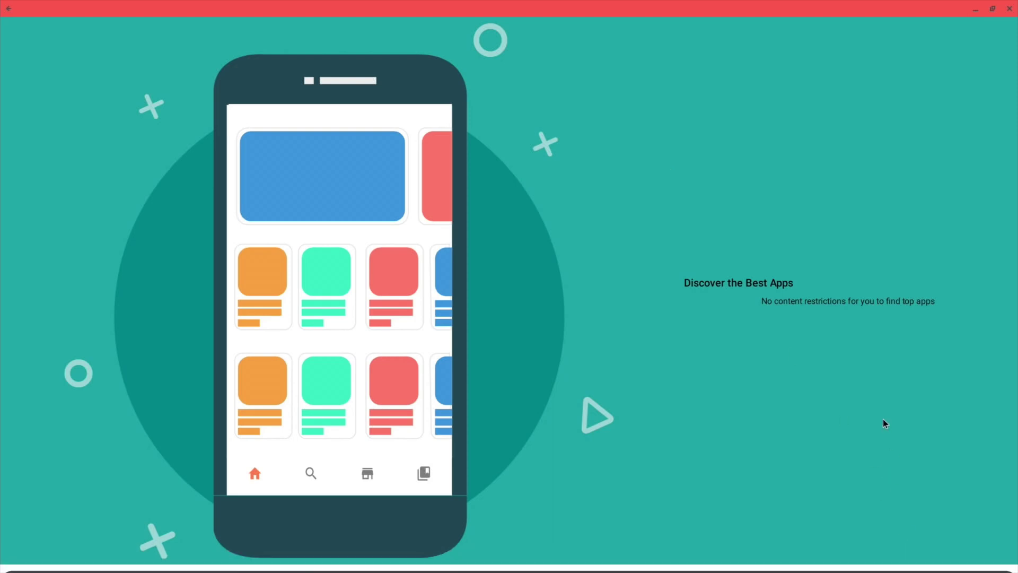
pyautogui.click(992, 9)
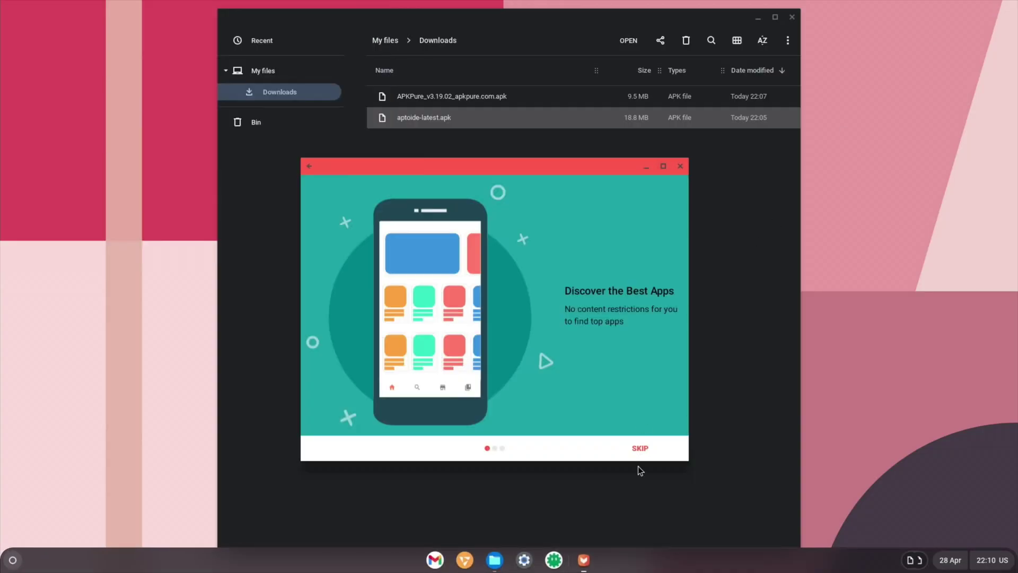
pyautogui.click(640, 449)
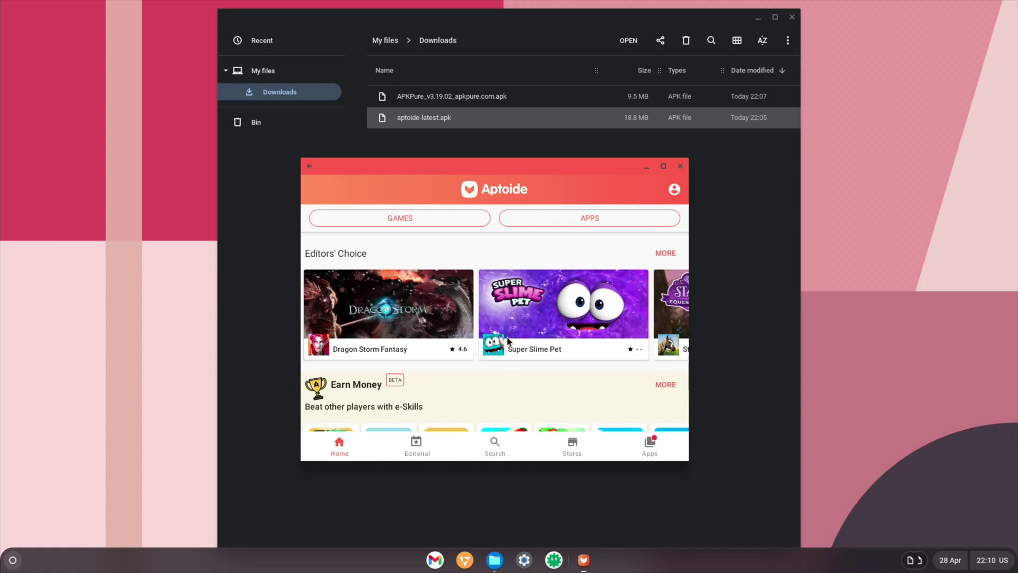
# Maximise Aptoide, start installing Microsoft Edge: Web Browser, and allow auto-install and storage access
pyautogui.click(662, 166)
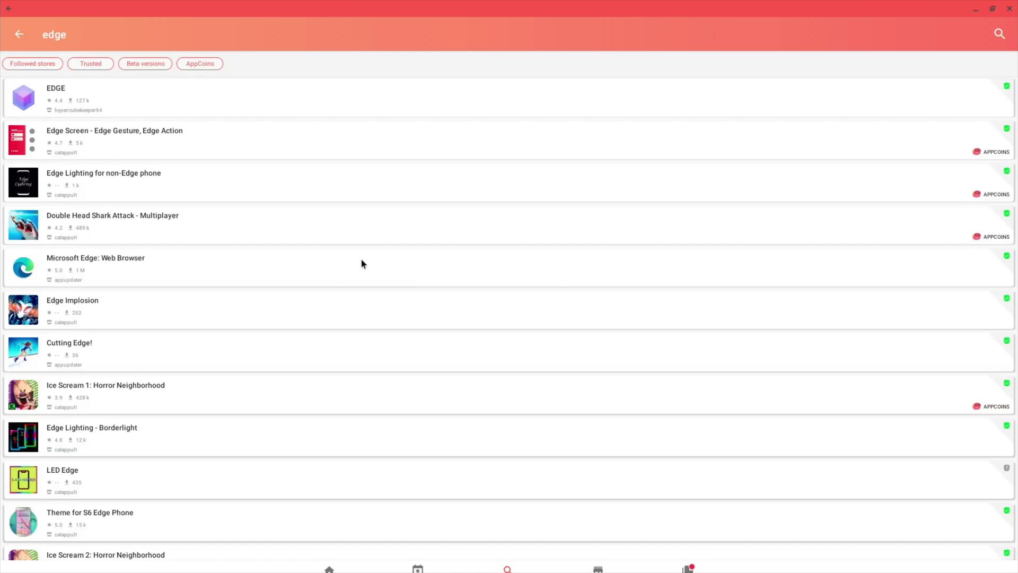
pyautogui.click(98, 257)
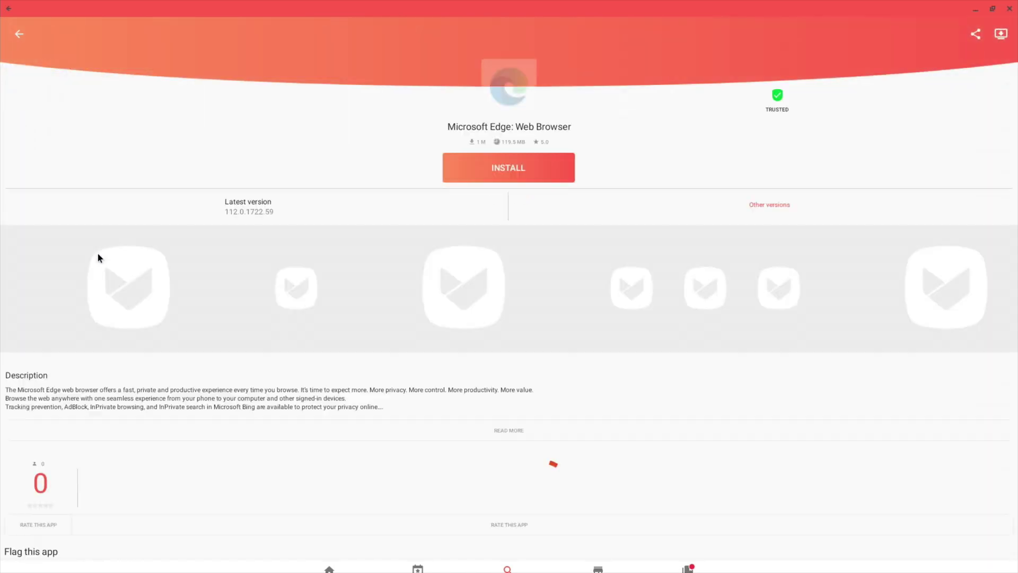
pyautogui.click(488, 173)
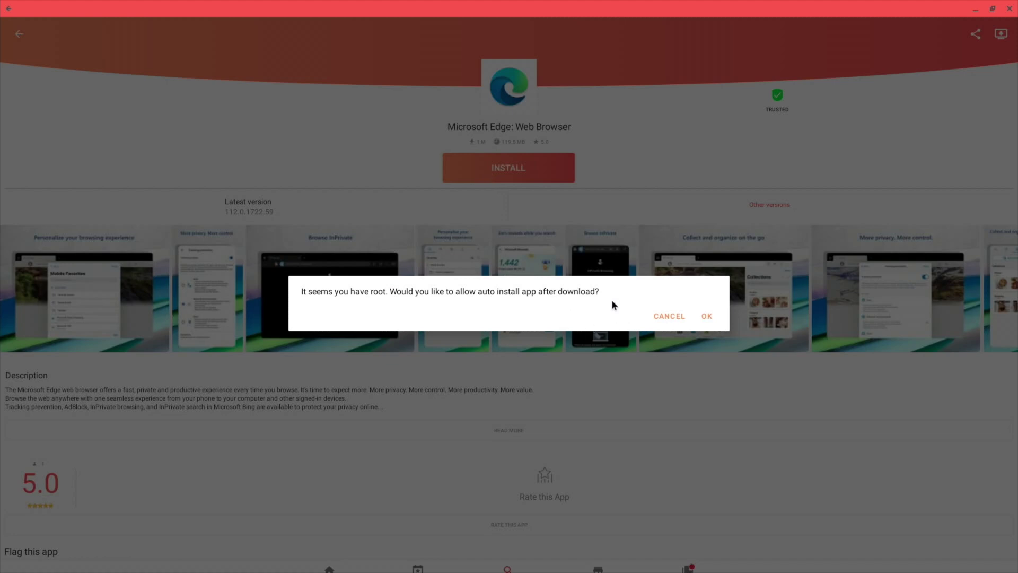
pyautogui.click(702, 317)
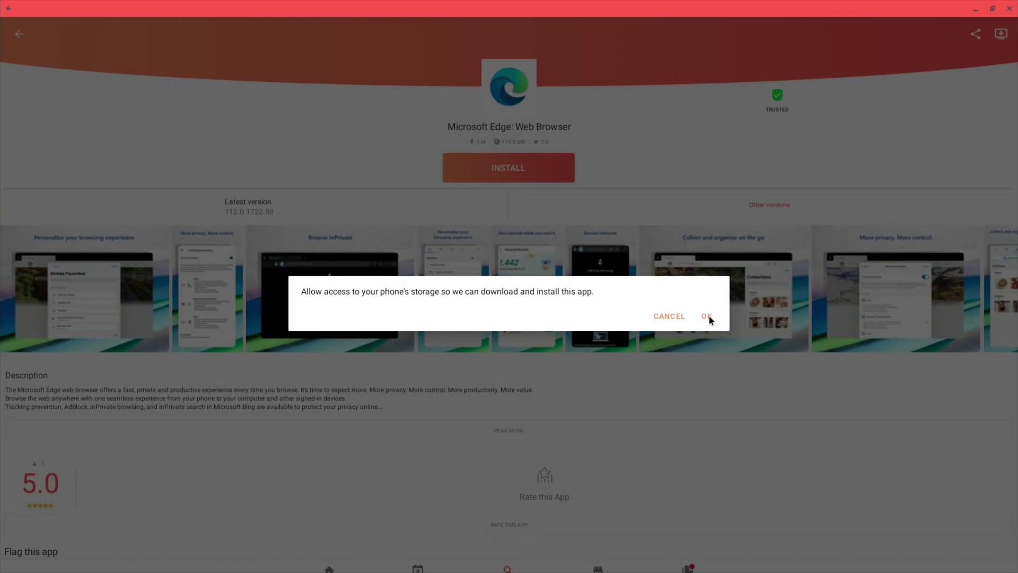
pyautogui.click(707, 317)
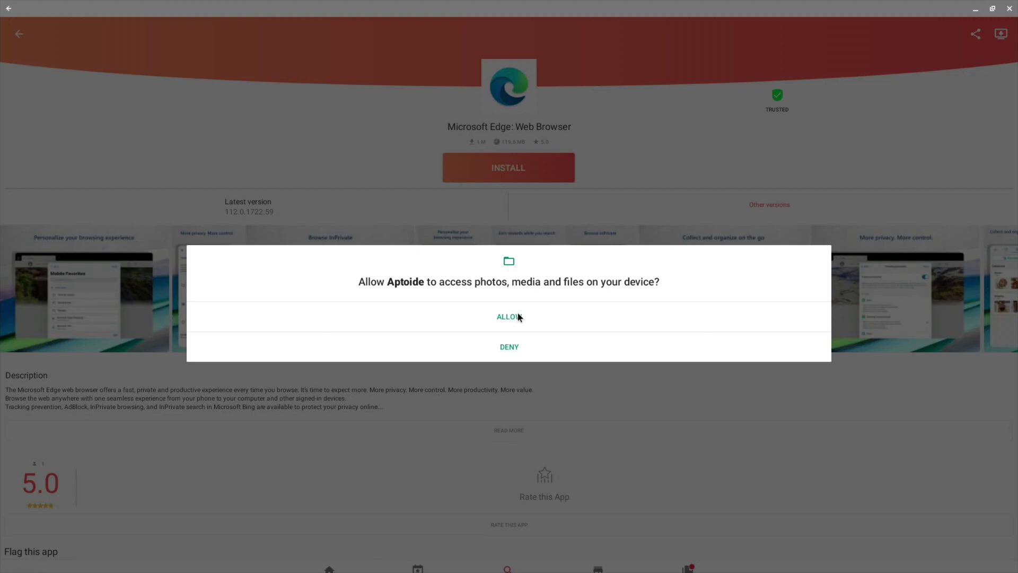
pyautogui.click(518, 316)
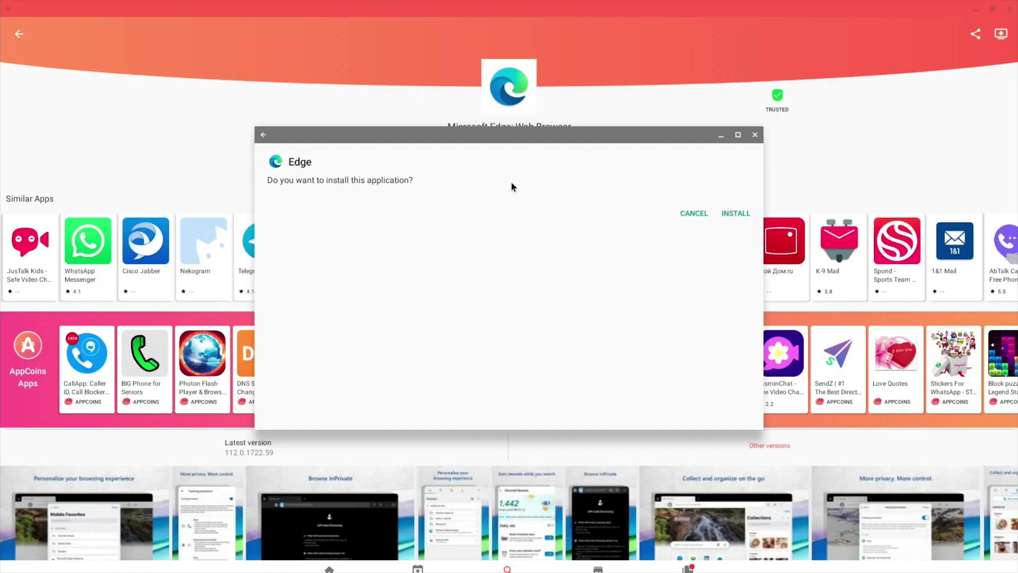
# Confirm the Edge install, launch Edge and toggle its window between maximised and normal
pyautogui.click(735, 214)
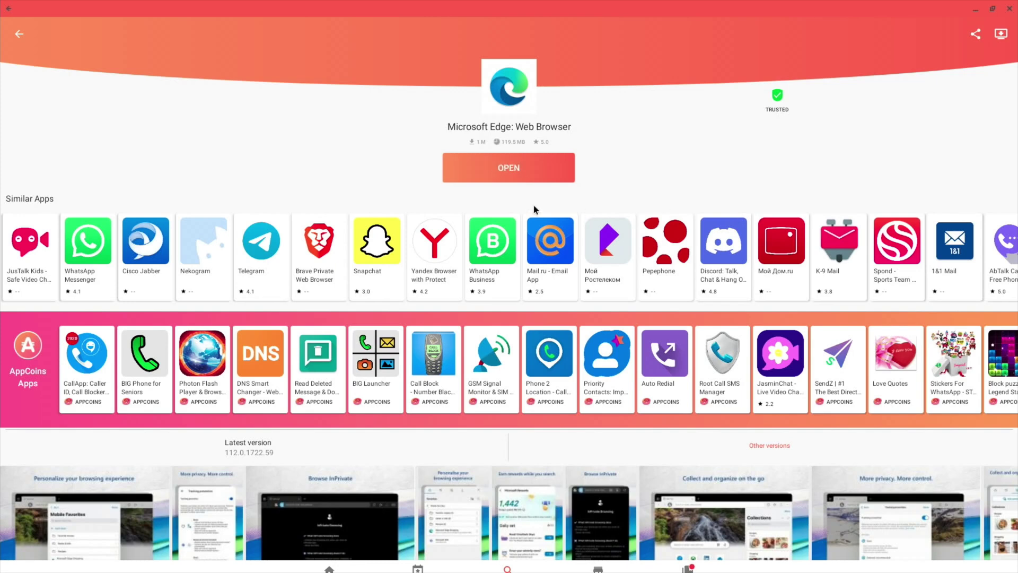
pyautogui.click(497, 168)
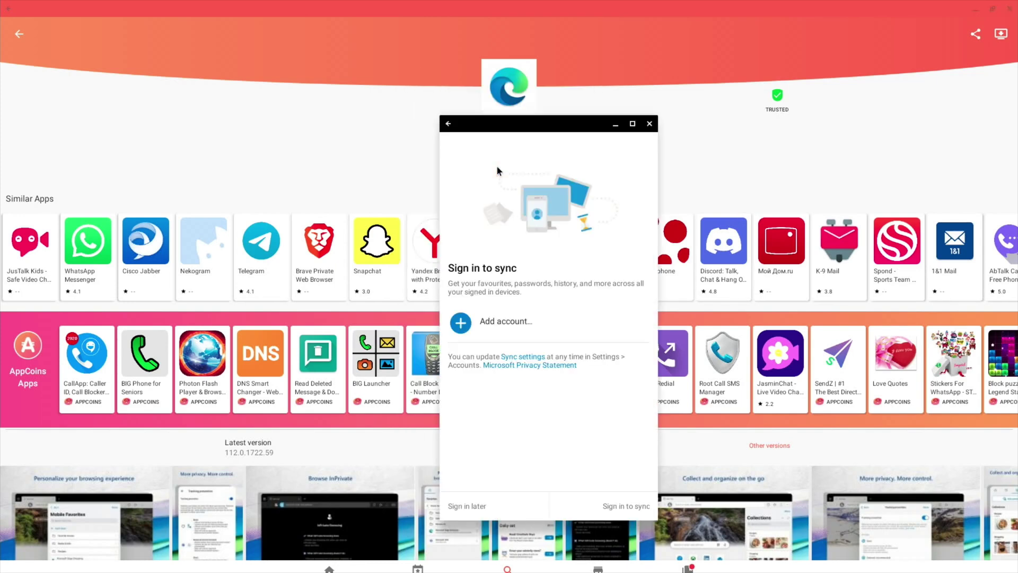
pyautogui.click(632, 123)
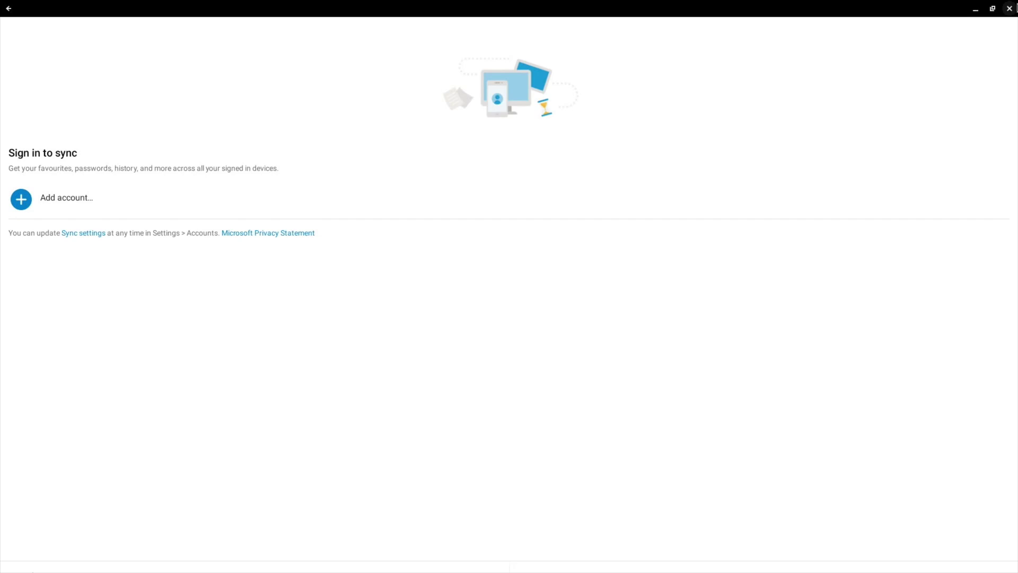
pyautogui.click(992, 8)
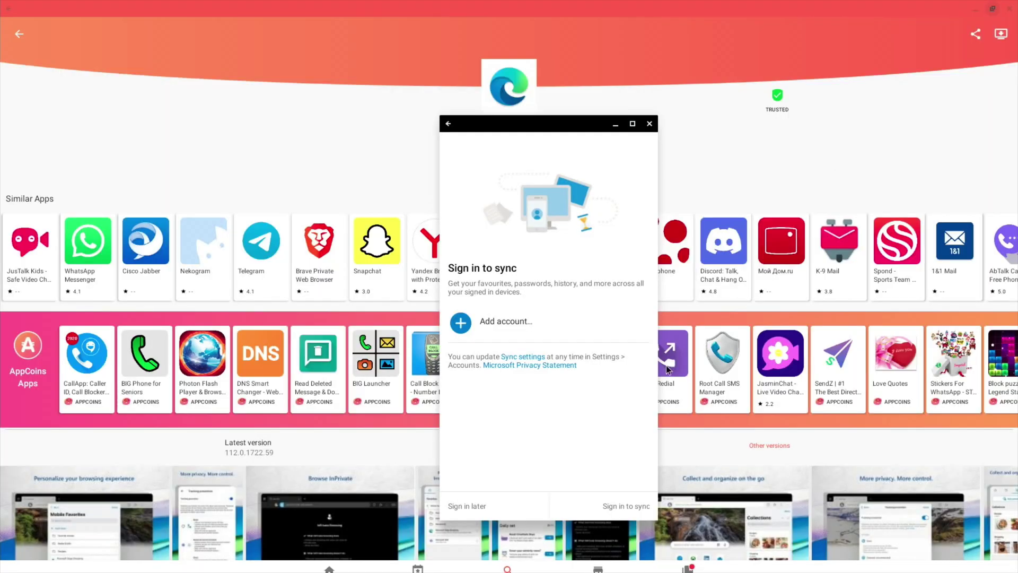
# Skip Edge sign-in, confirm data sharing, decline default browser, and widen the window leftward
pyautogui.click(474, 506)
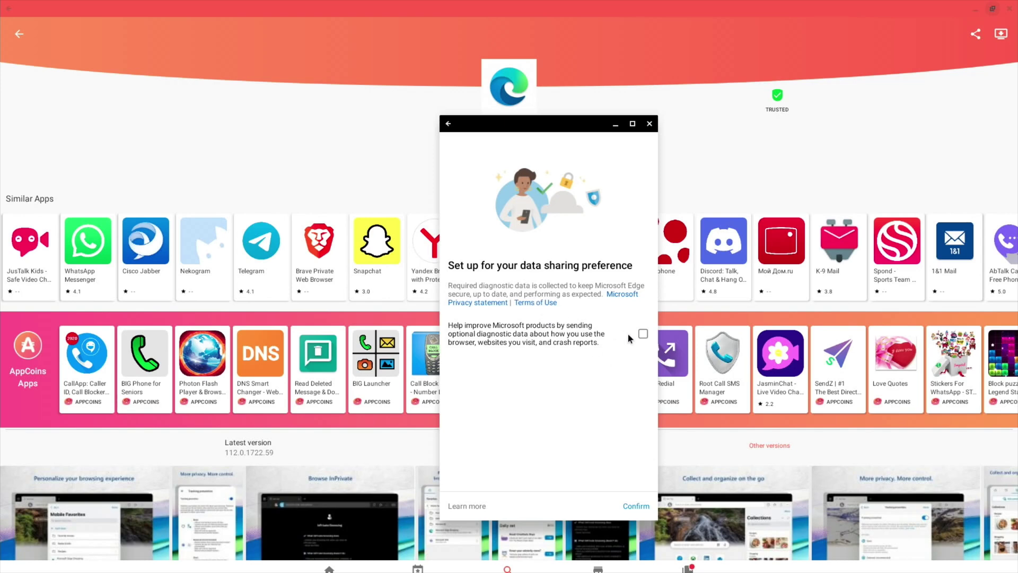
pyautogui.click(642, 506)
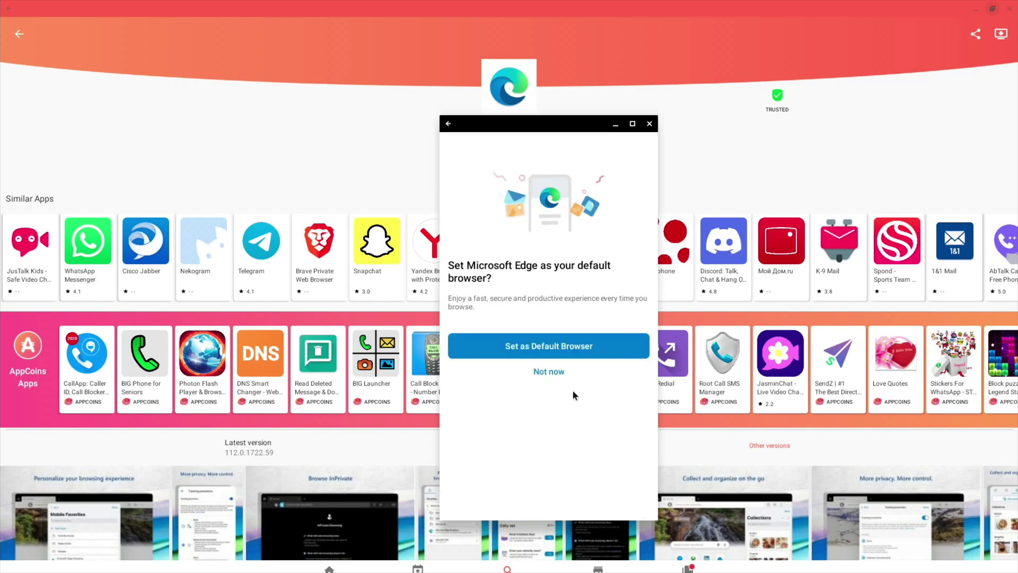
pyautogui.click(556, 371)
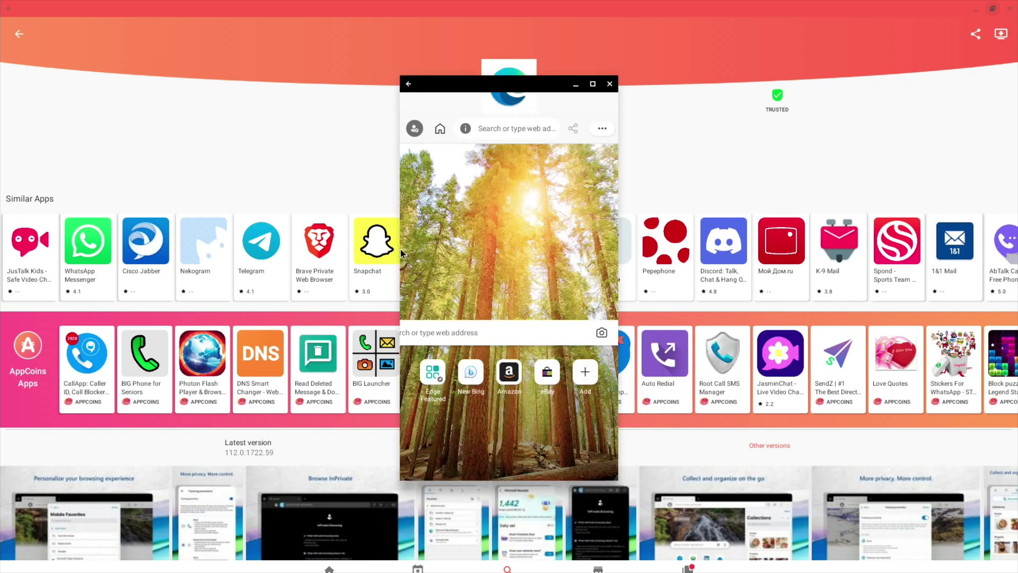
pyautogui.moveTo(385, 254); pyautogui.dragTo(111, 259)
# Search 'bbc sporty' from Edge's new-tab page
pyautogui.click(289, 240)
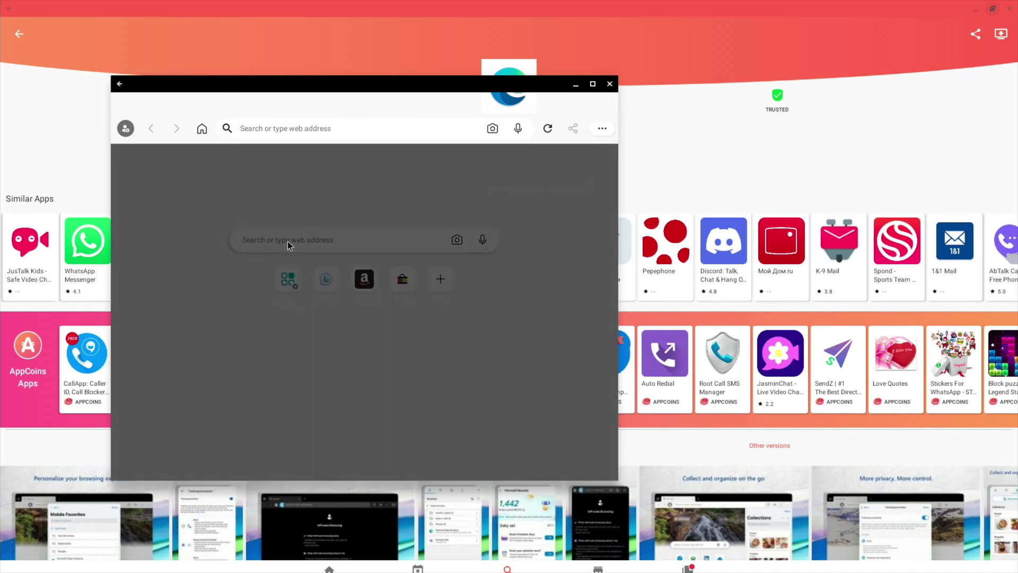
pyautogui.write('bbc')
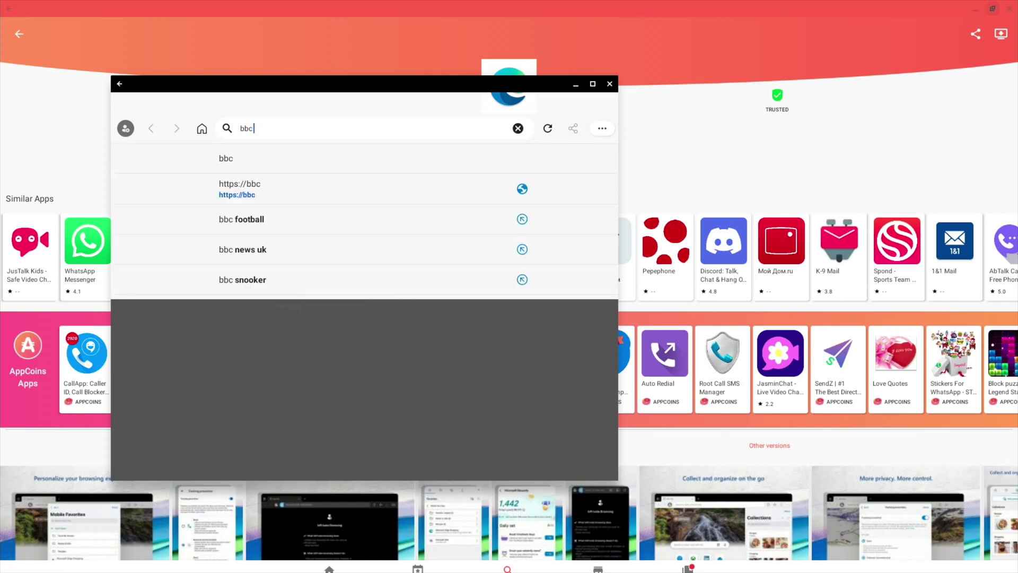
pyautogui.write(' sporty')
pyautogui.press('Return')
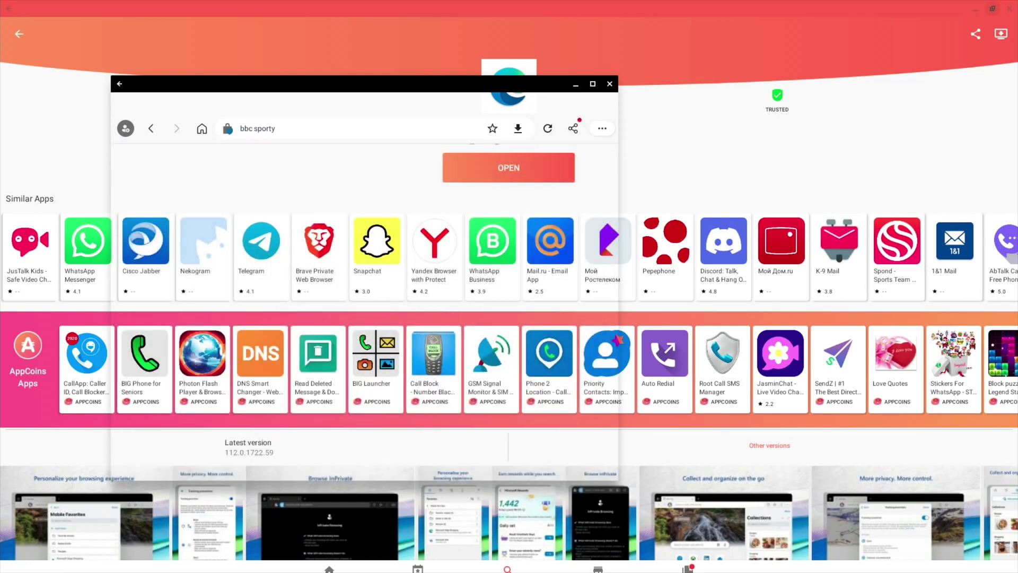
# Correct the query to 'bbc sport football', then move the Edge window aside
pyautogui.click(292, 129)
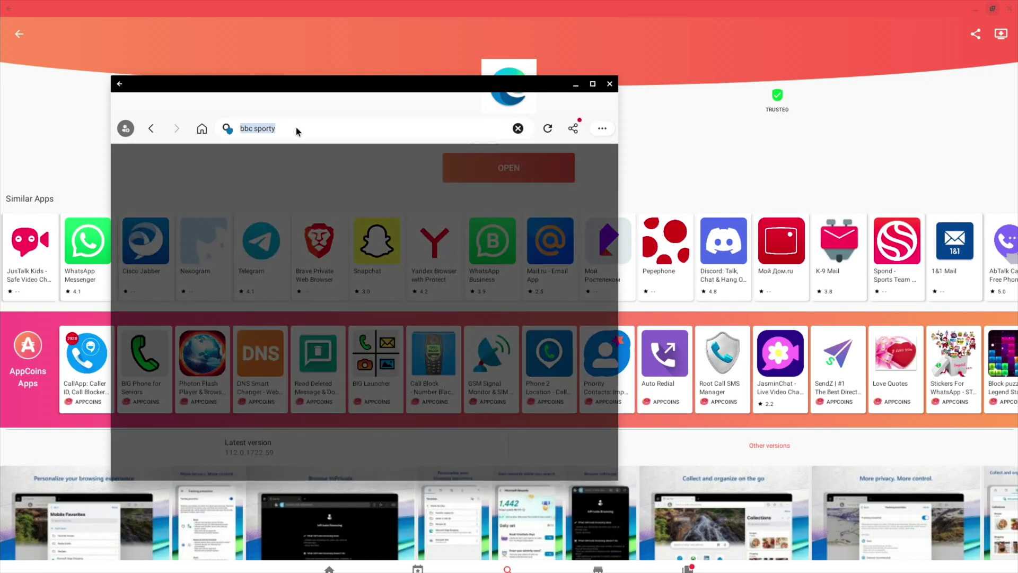
pyautogui.click(295, 130)
pyautogui.press('BackSpace')
pyautogui.press('BackSpace')
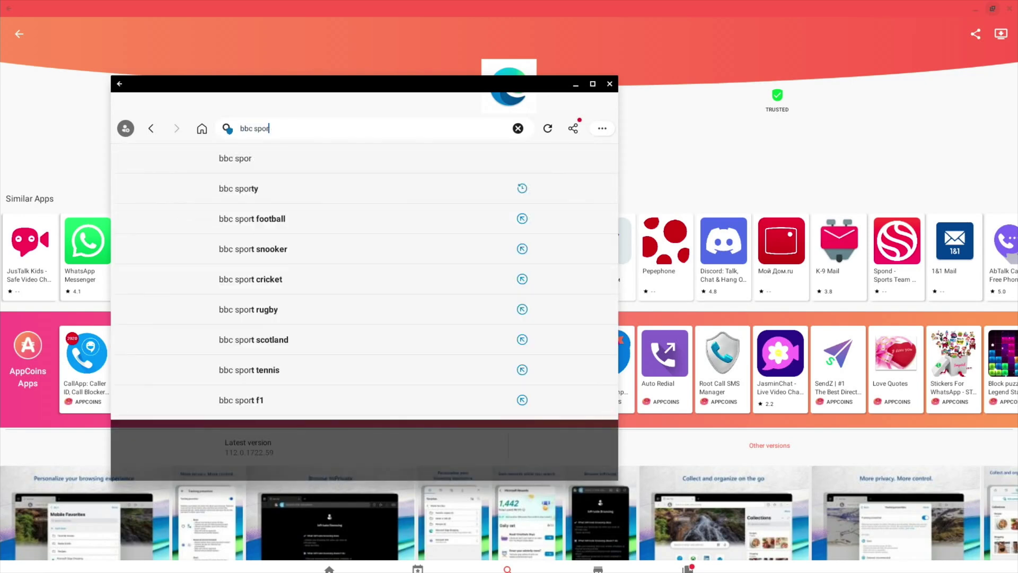
pyautogui.click(262, 219)
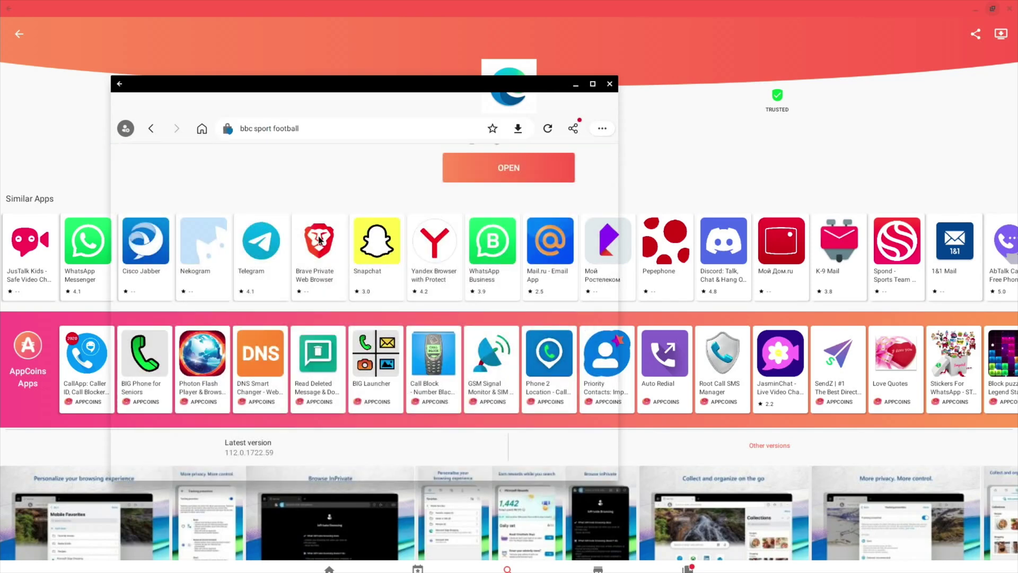
pyautogui.moveTo(310, 88); pyautogui.dragTo(412, 139)
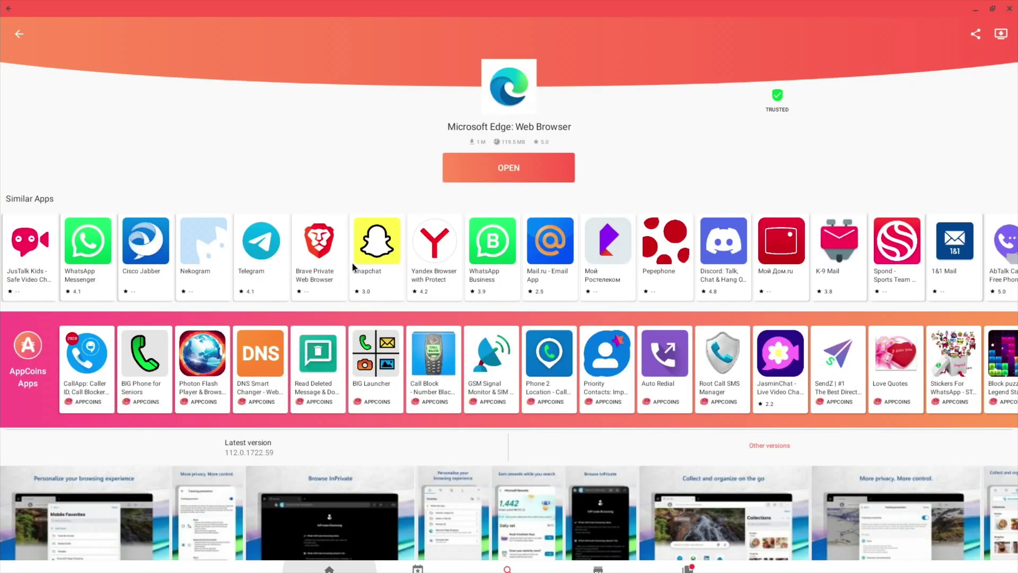
# Launch Brave from its Aptoide page, declining default browser and finishing first-run setup
pyautogui.click(318, 250)
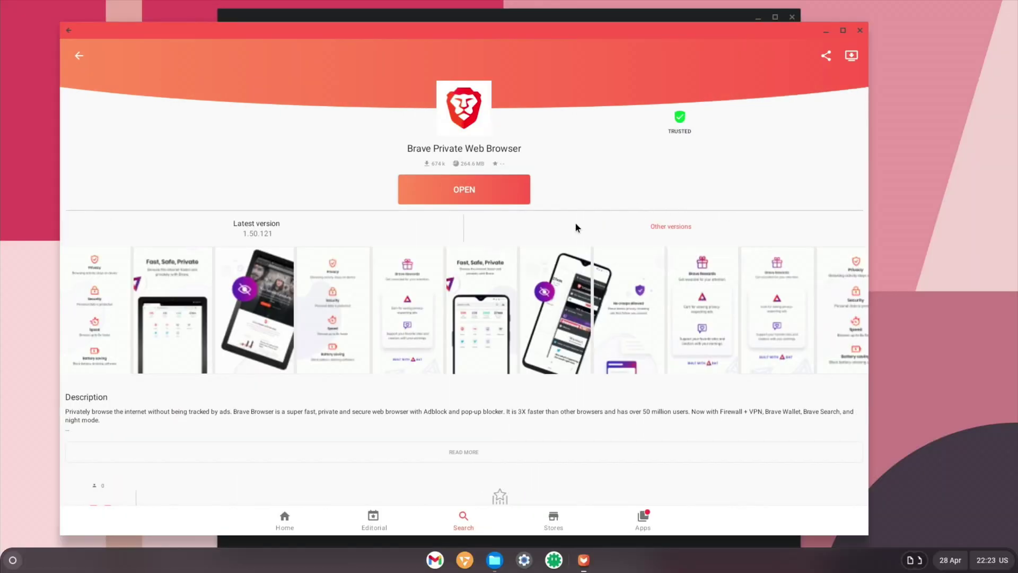
pyautogui.click(466, 197)
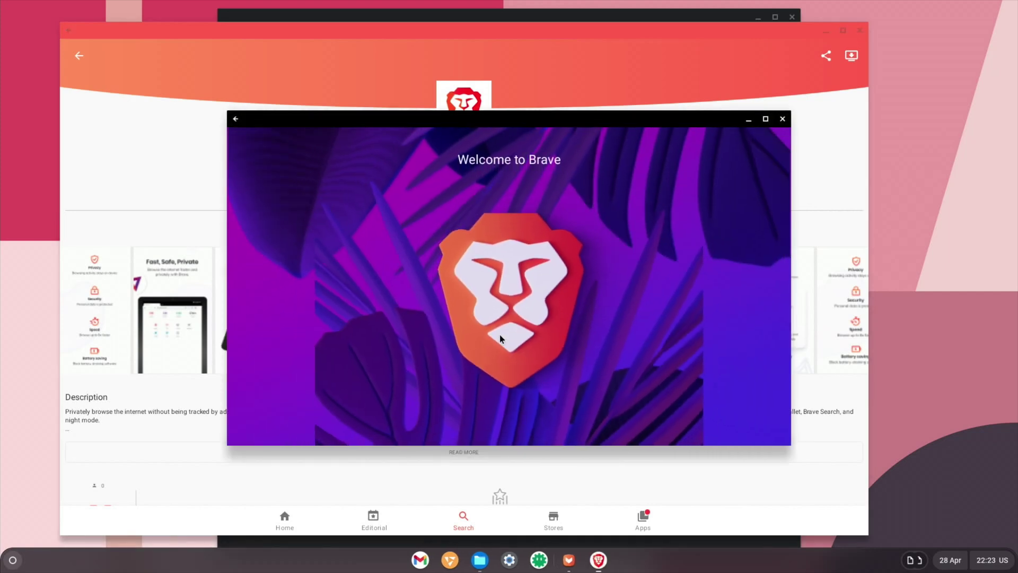
pyautogui.click(504, 225)
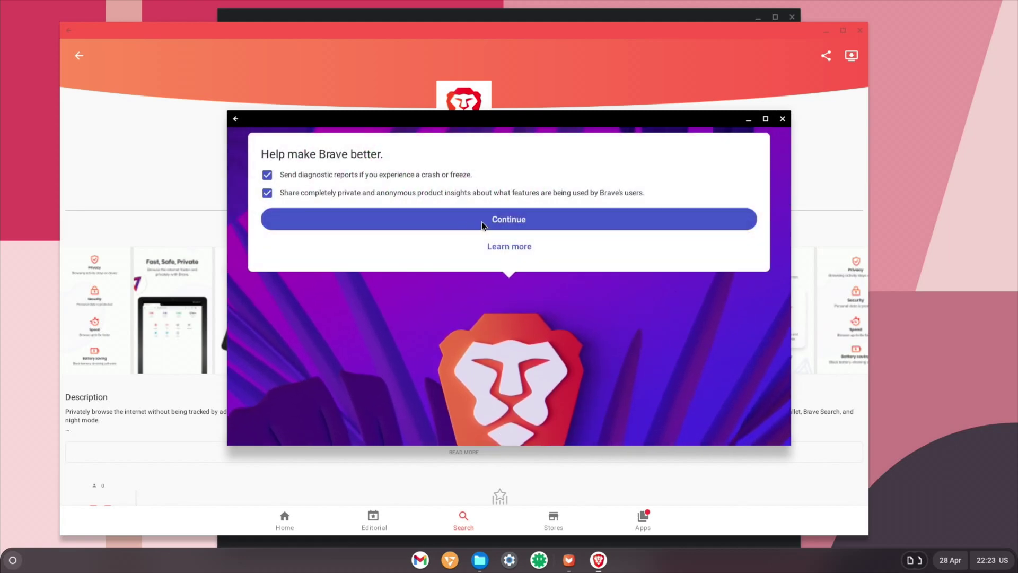
pyautogui.click(495, 222)
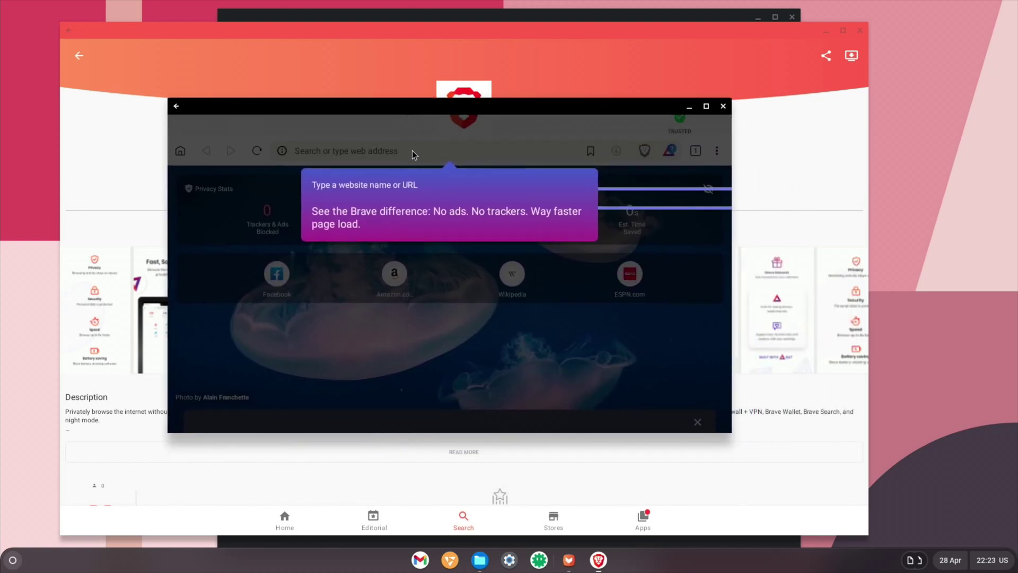
# Search for 'bbc sport' in Brave's address bar
pyautogui.click(399, 154)
pyautogui.click(400, 155)
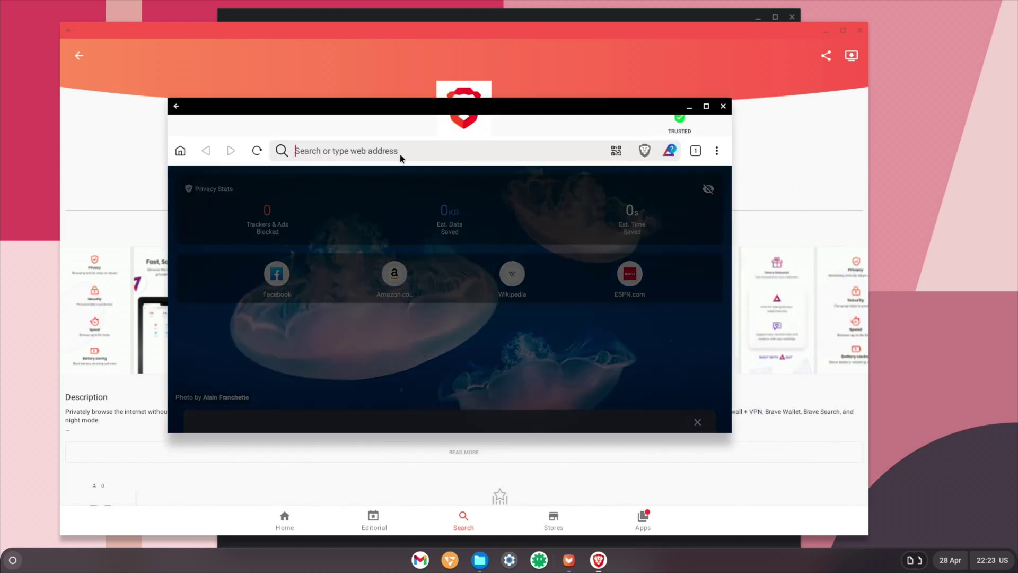
pyautogui.write('bbc sport')
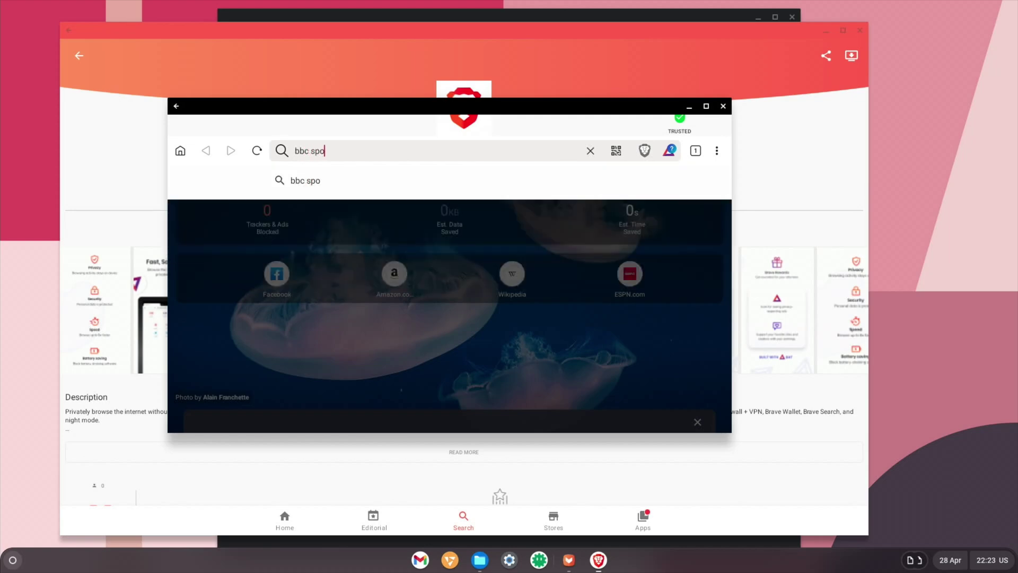
pyautogui.press('Return')
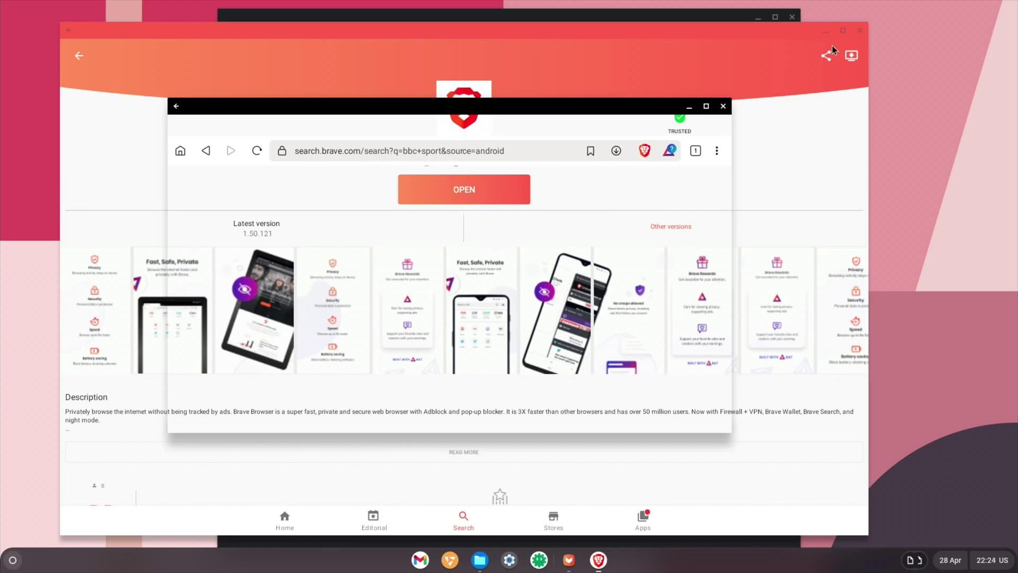
# Close the Aptoide and Files windows and move the Brave window
pyautogui.click(859, 30)
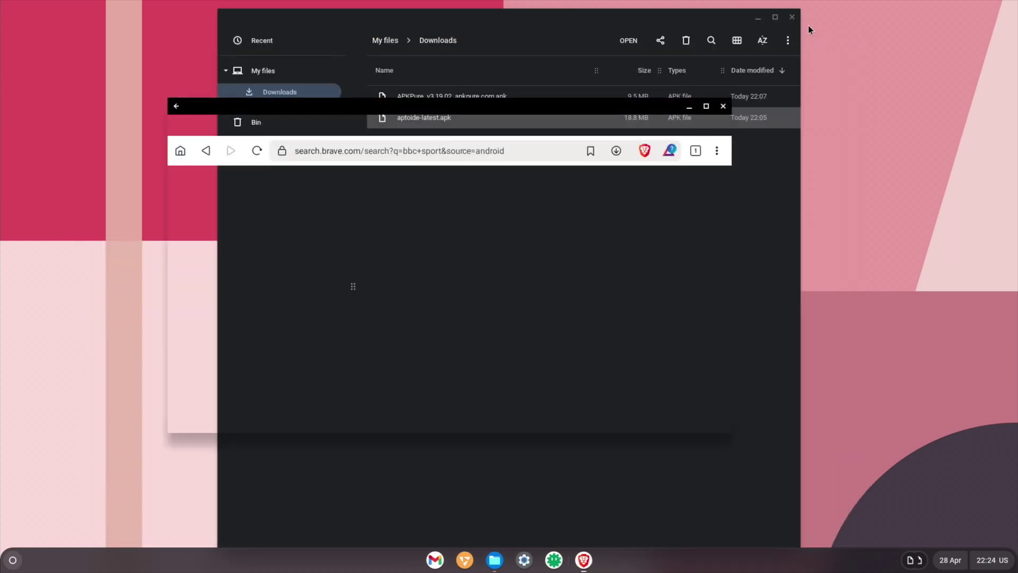
pyautogui.click(793, 18)
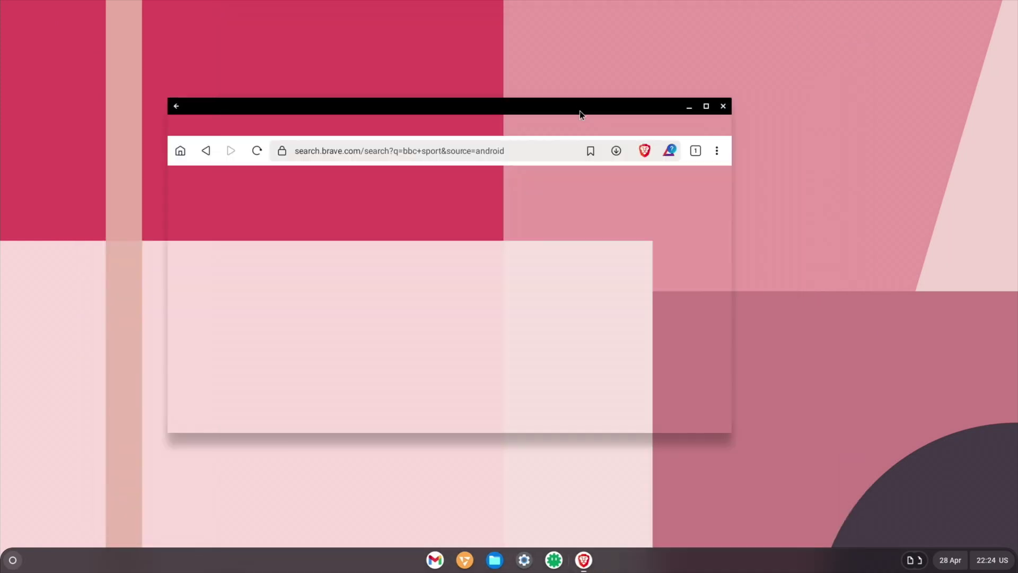
pyautogui.moveTo(578, 108); pyautogui.dragTo(597, 144)
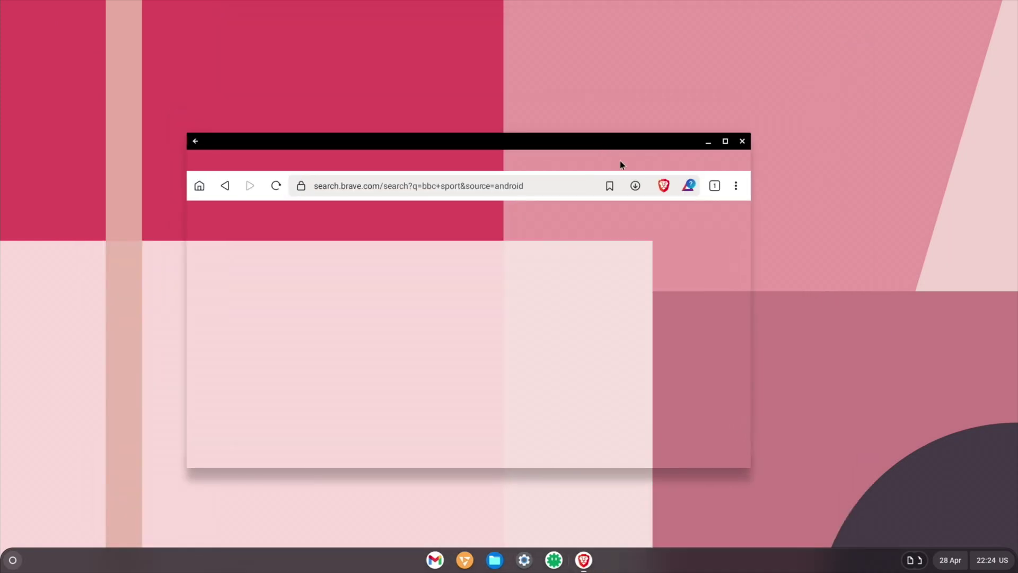
# Rerun the bbc sport search, open the Amazon shortcut from a new tab, then close Brave
pyautogui.click(735, 186)
pyautogui.click(523, 280)
pyautogui.click(492, 188)
pyautogui.click(428, 213)
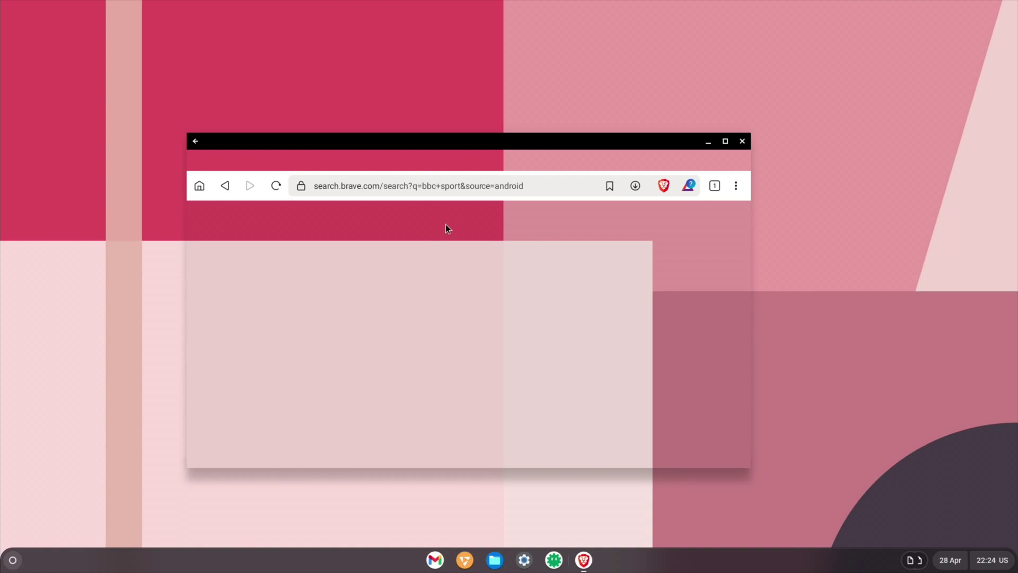
pyautogui.click(196, 190)
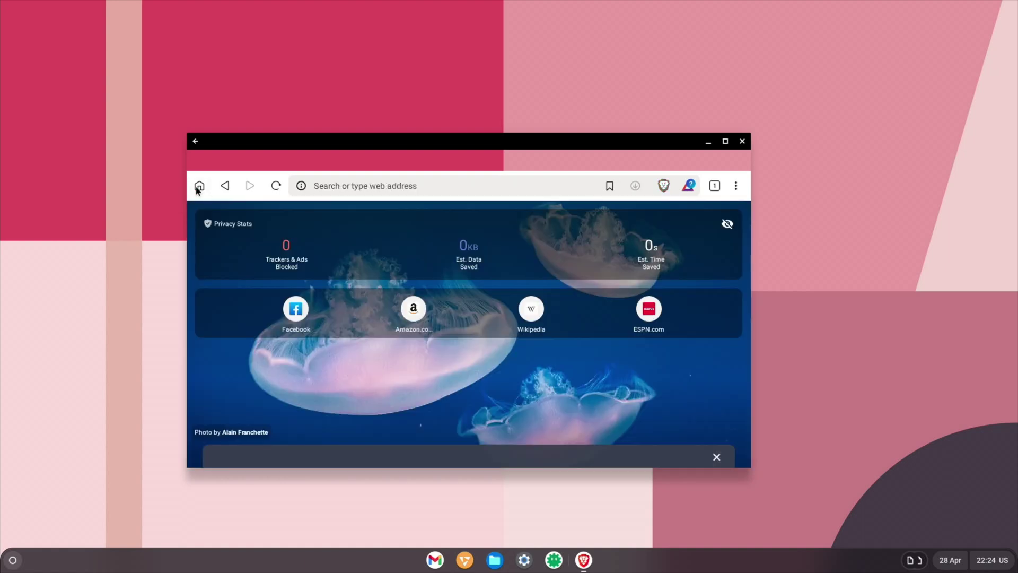
pyautogui.click(402, 312)
pyautogui.click(663, 186)
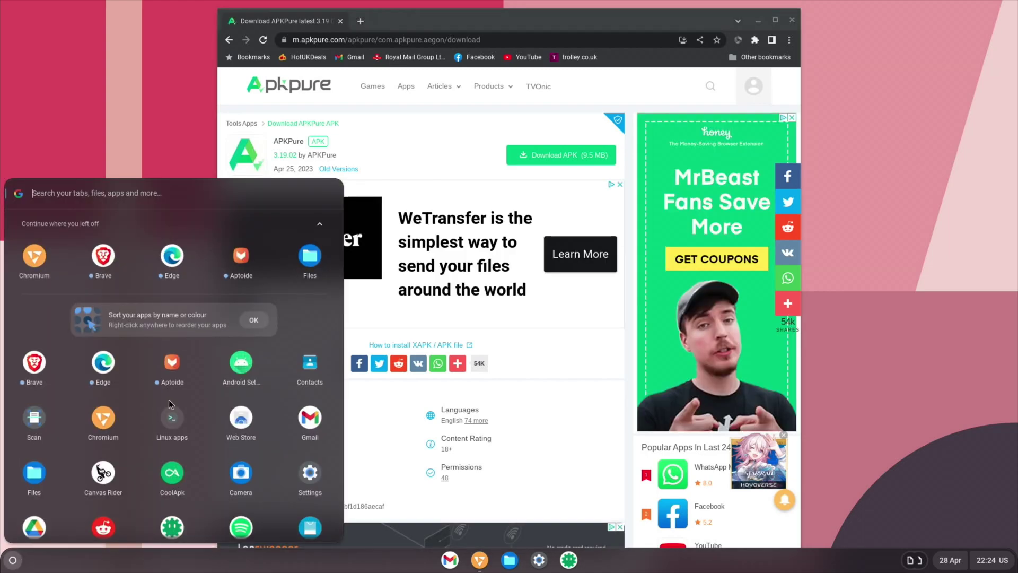
# Launch Aptoide from the launcher and switch to its GAMES section
pyautogui.click(173, 363)
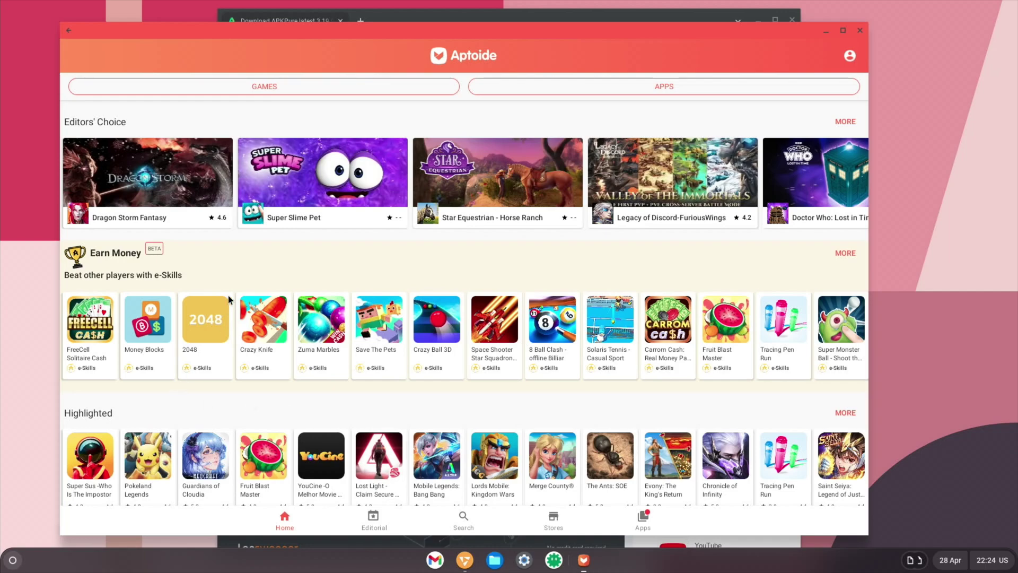
pyautogui.click(269, 89)
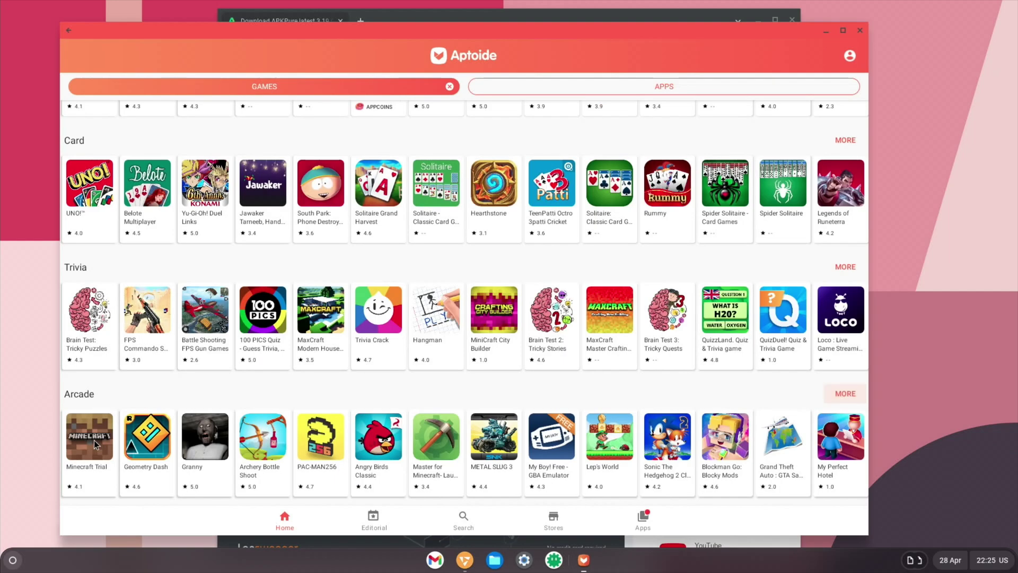
# Open Minecraft Trial's page, install it, and launch the game
pyautogui.click(94, 440)
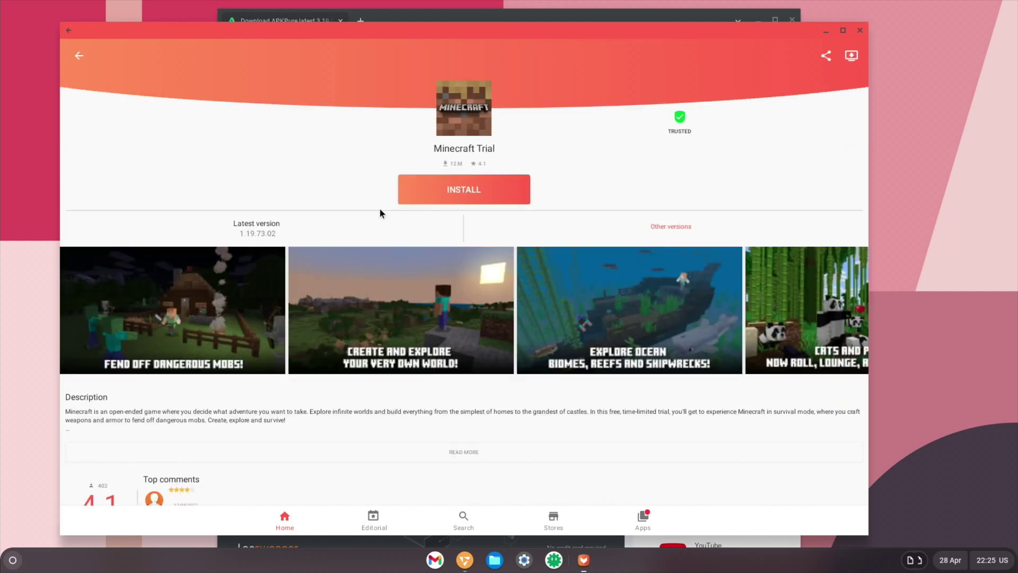
pyautogui.click(421, 196)
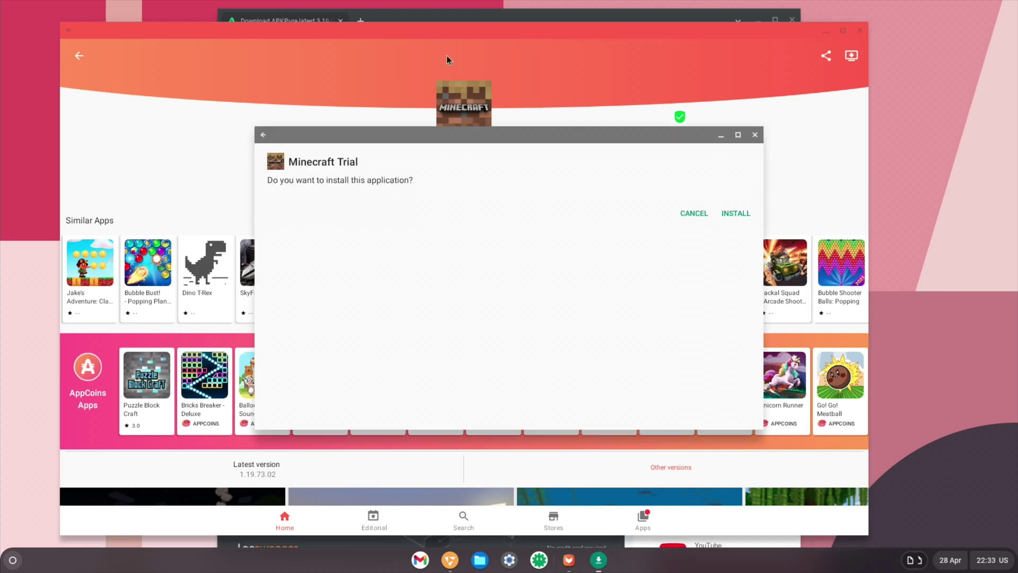
pyautogui.click(728, 213)
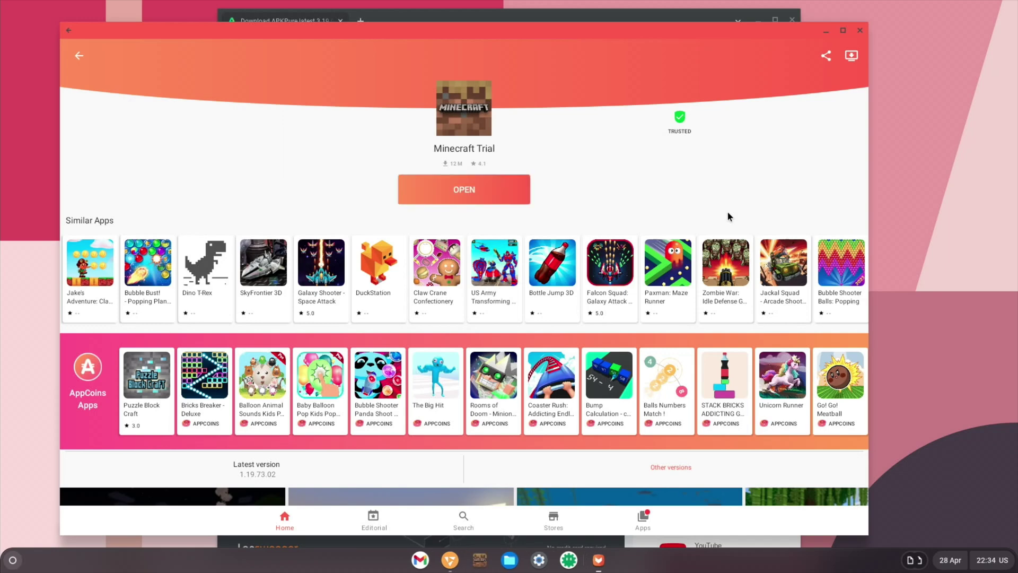
pyautogui.click(513, 194)
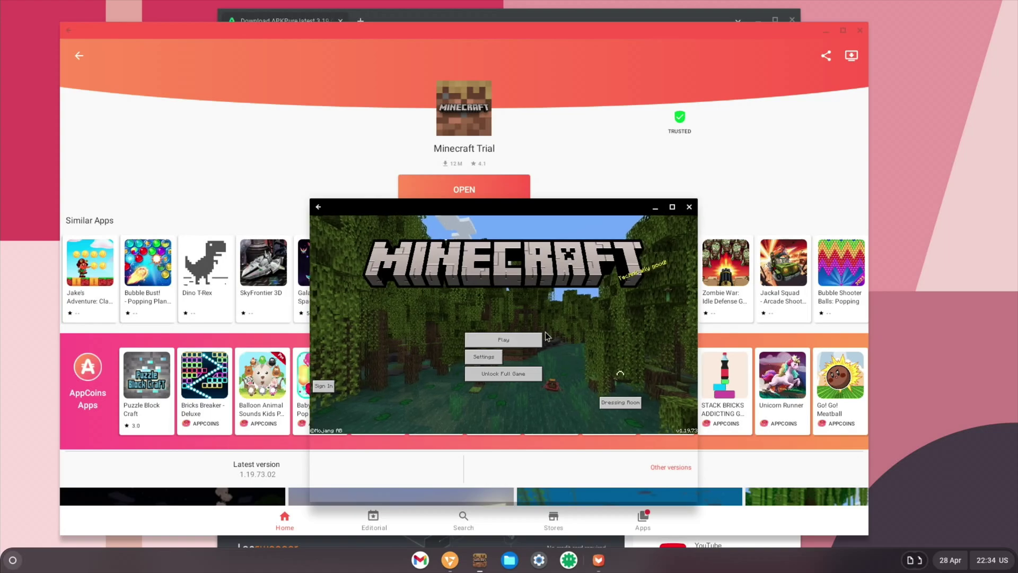
# Start Play, make the game window full-screen, and create 'My World' with default Survival, Normal settings
pyautogui.click(523, 343)
pyautogui.click(672, 206)
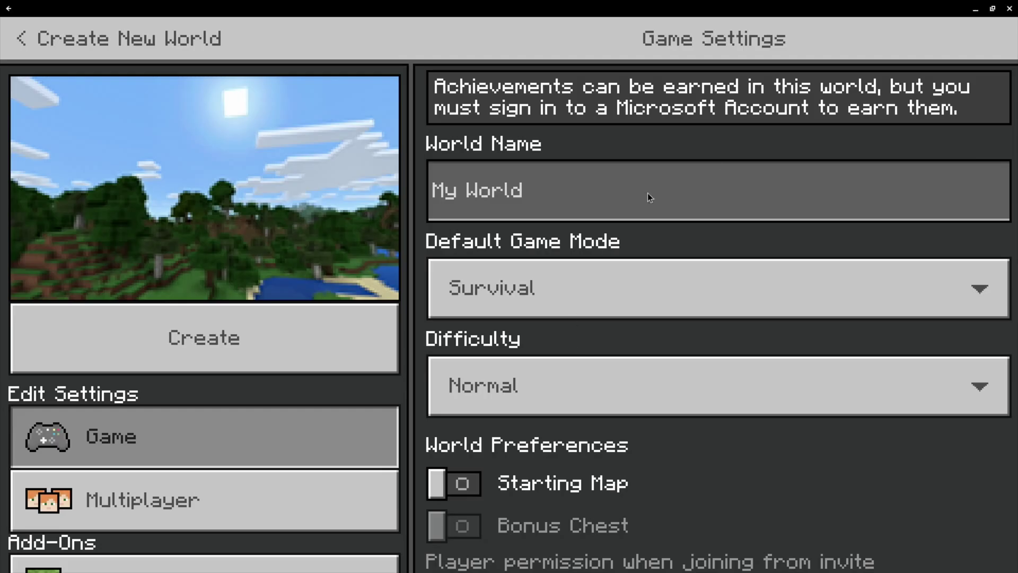
pyautogui.click(992, 9)
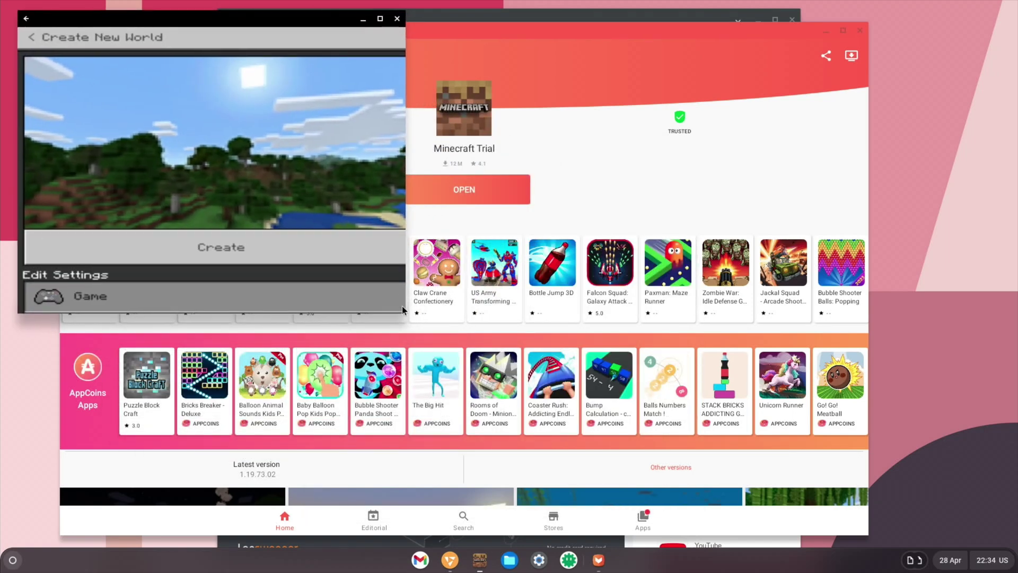
pyautogui.moveTo(402, 313); pyautogui.dragTo(995, 548)
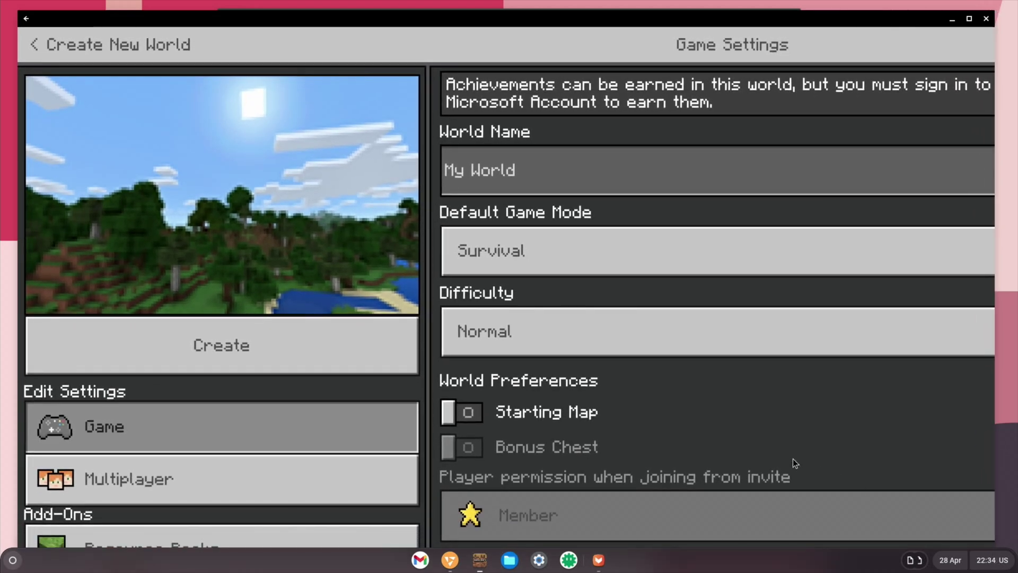
pyautogui.hotkey('alt', '=')
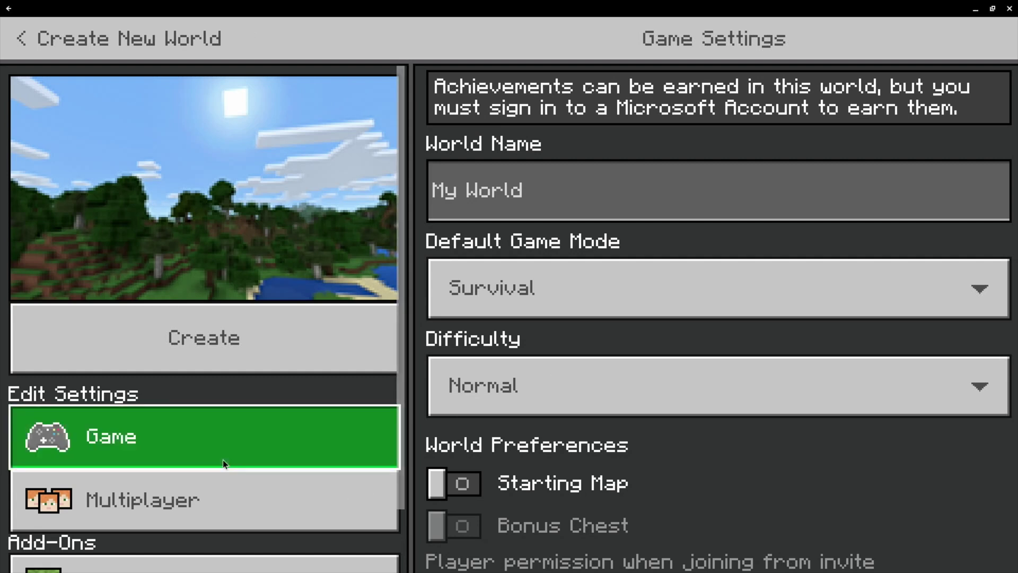
pyautogui.click(233, 343)
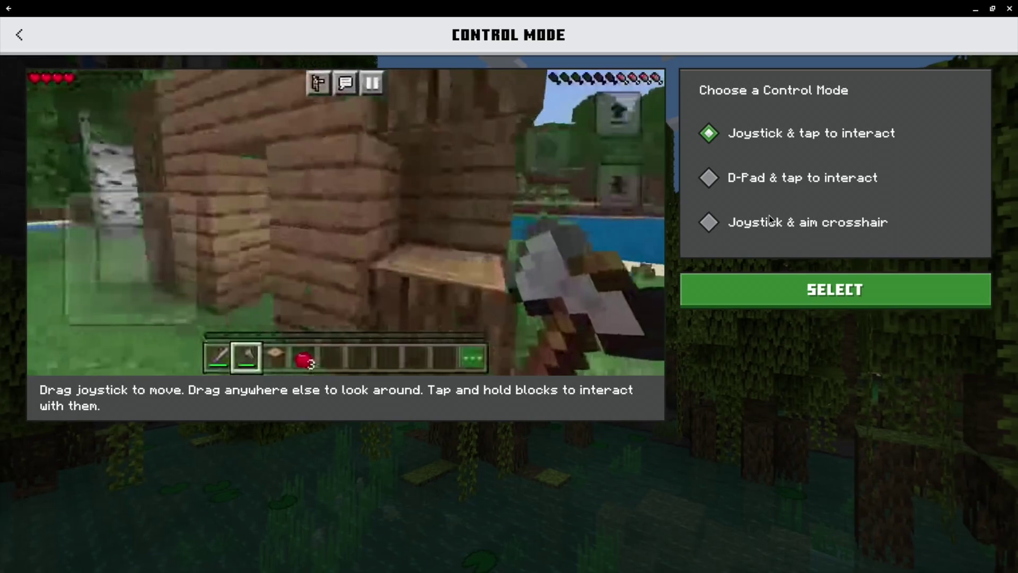
# Confirm the Joystick & tap control mode and accept the 'Online play is not rated' notice
pyautogui.click(785, 290)
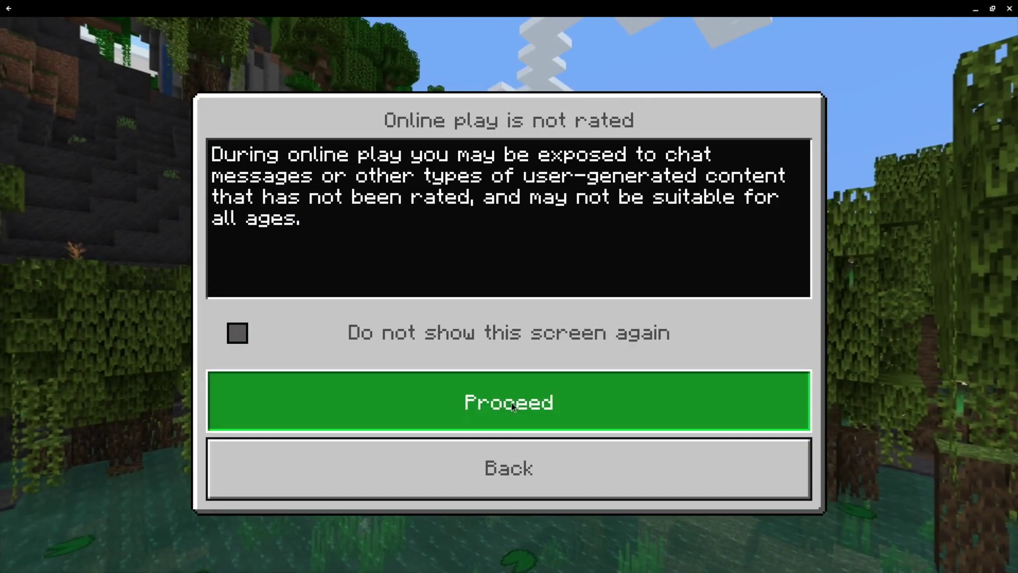
pyautogui.click(511, 403)
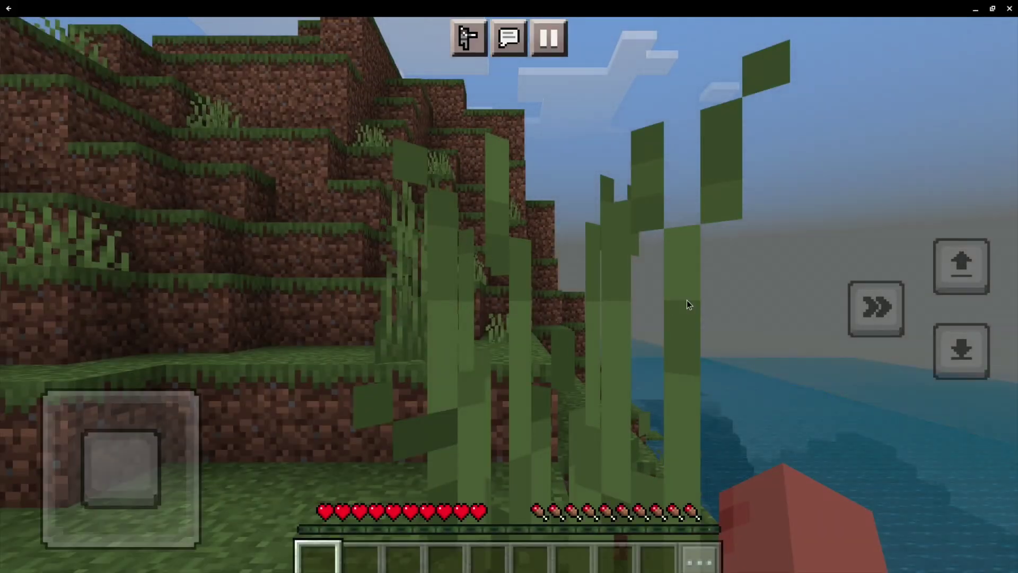
# Walk the player toward the grassy hillside and look around at the water and meadow
pyautogui.moveTo(138, 455); pyautogui.dragTo(5, 363)
pyautogui.moveTo(313, 250); pyautogui.dragTo(231, 380)
pyautogui.moveTo(135, 434); pyautogui.dragTo(118, 308)
pyautogui.moveTo(500, 216); pyautogui.dragTo(432, 237)
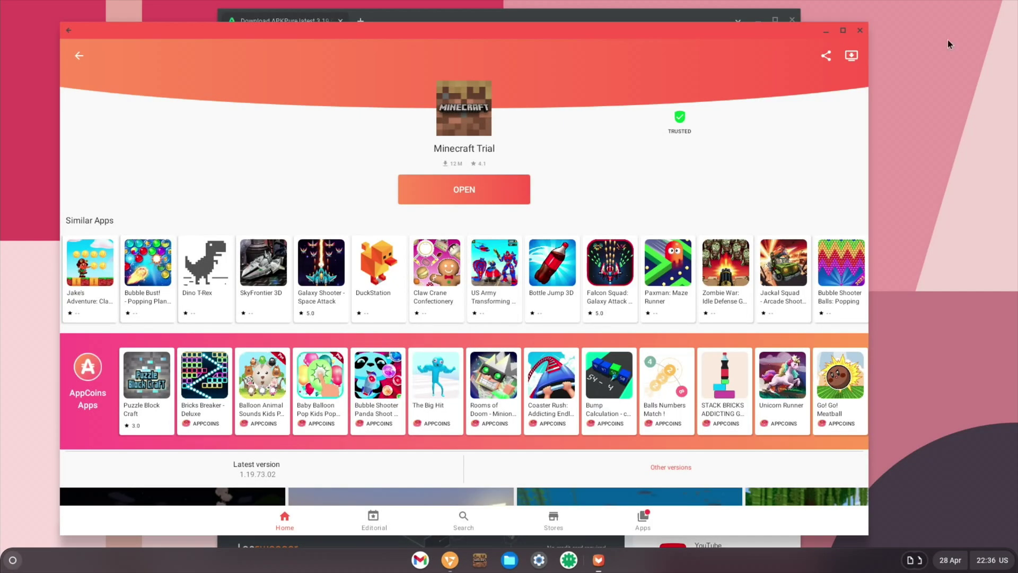
# Close the Aptoide store window and the Chrome APKPure window
pyautogui.click(860, 30)
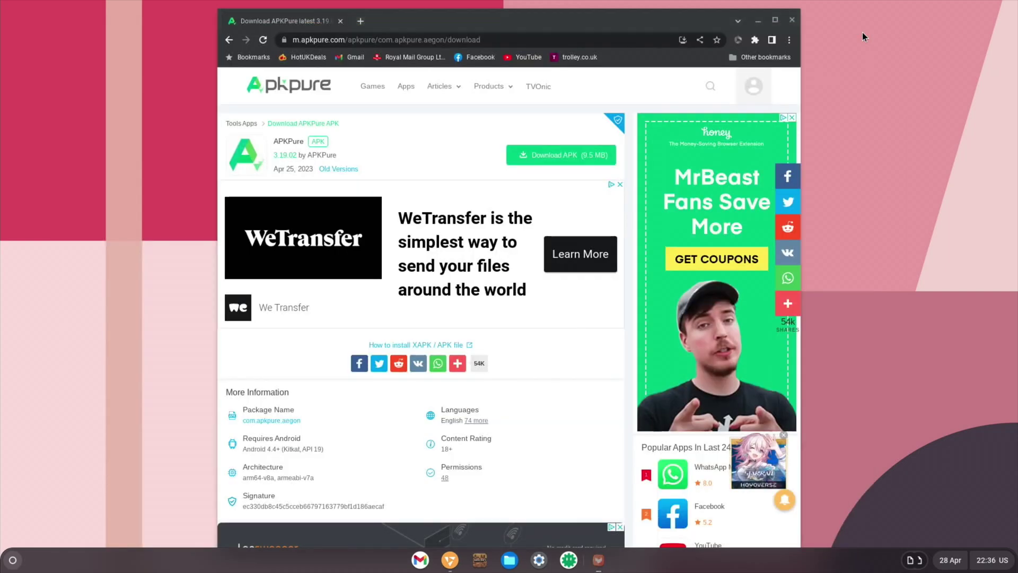
pyautogui.click(792, 21)
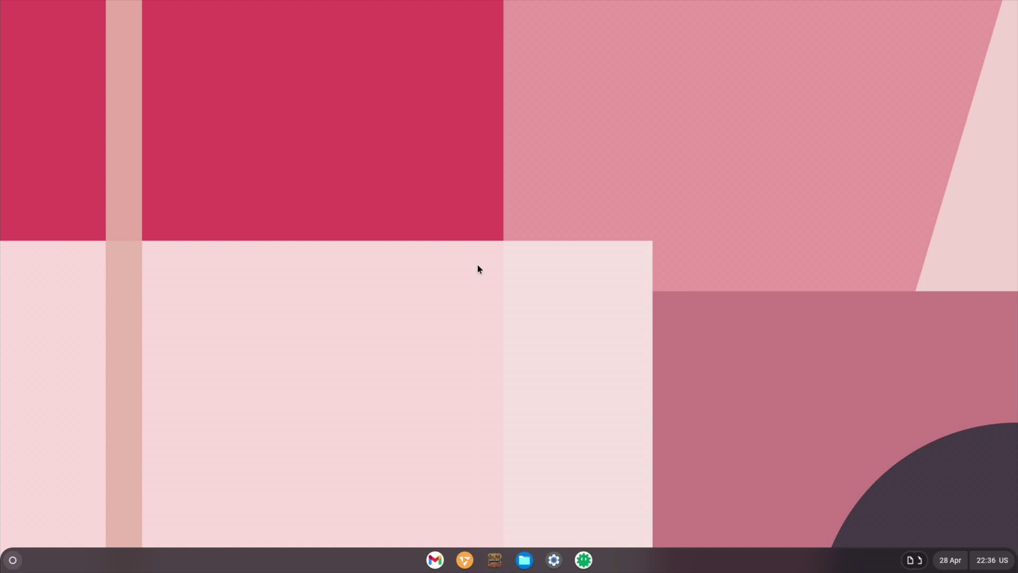